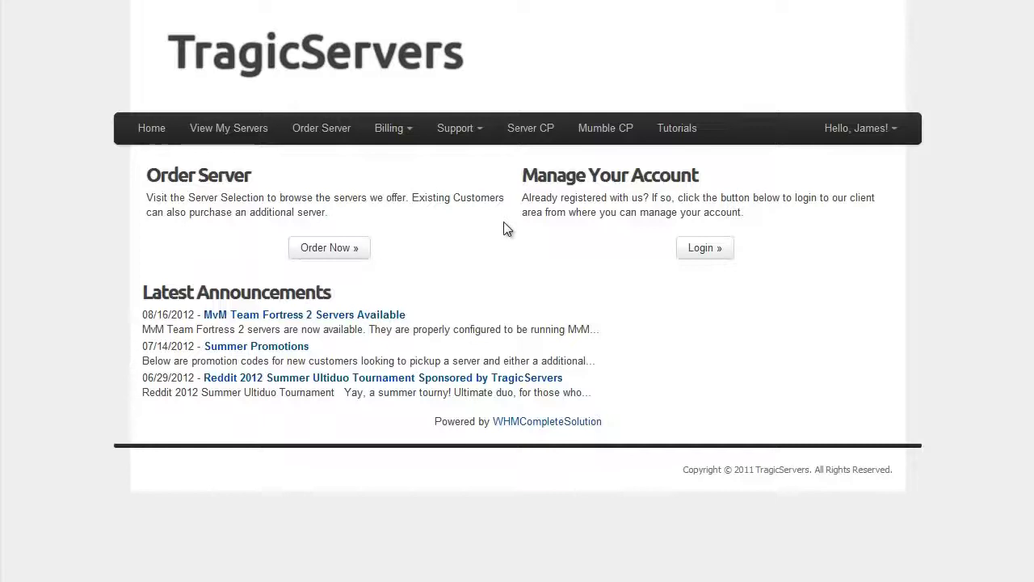
Go from the account menu to the game server's Server CP control page.
left_click(855, 141)
left_click(527, 138)
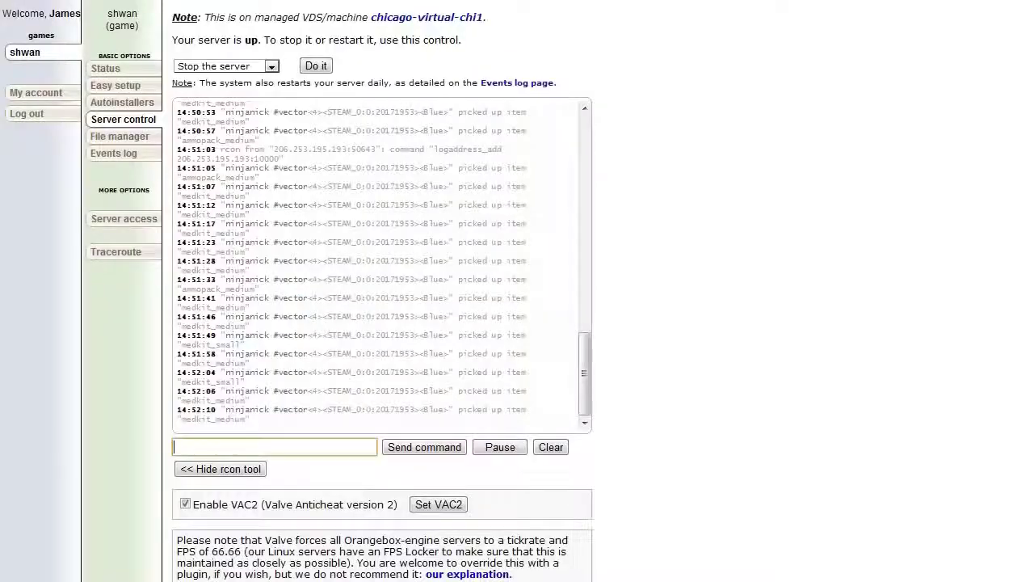
Review the Status page: cp_granary map, server locked, one connected player of 17 slots.
left_click(118, 70)
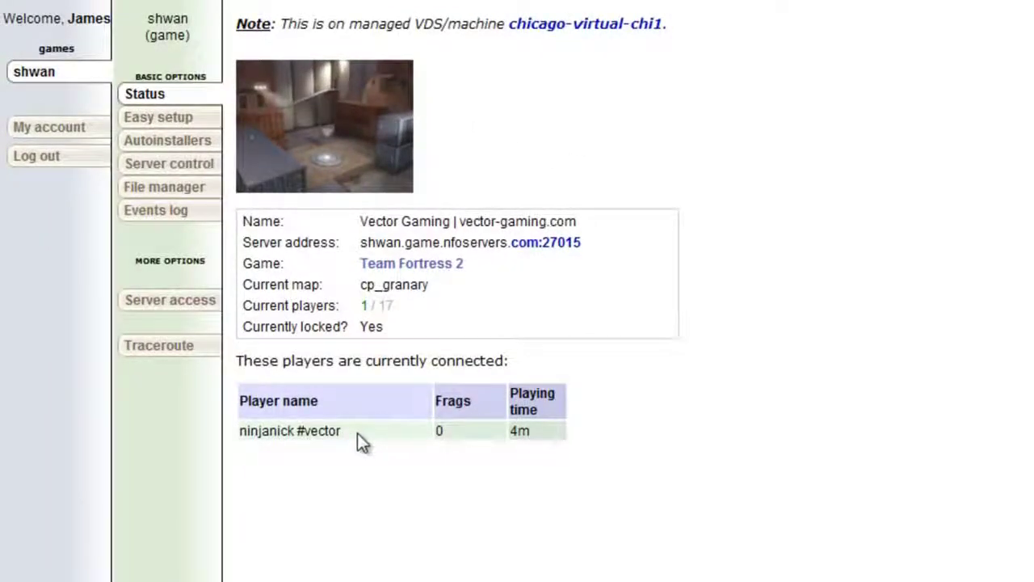
mouse_move(358, 434)
left_mouse_down()
mouse_move(213, 428)
mouse_move(274, 439)
left_mouse_up()
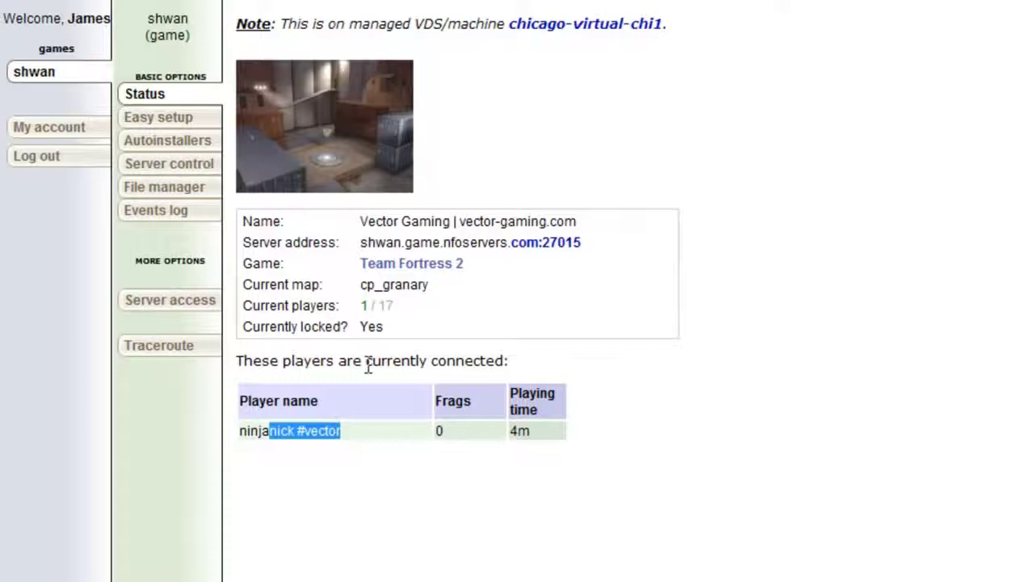
left_click(468, 300)
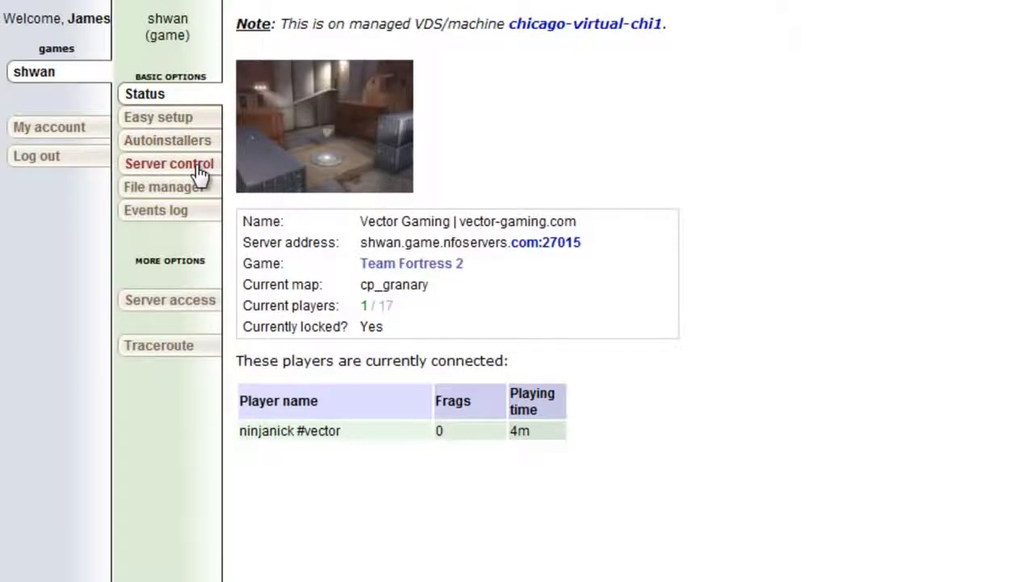
Return to Server control and reveal the rcon console with its live server log.
left_click(204, 171)
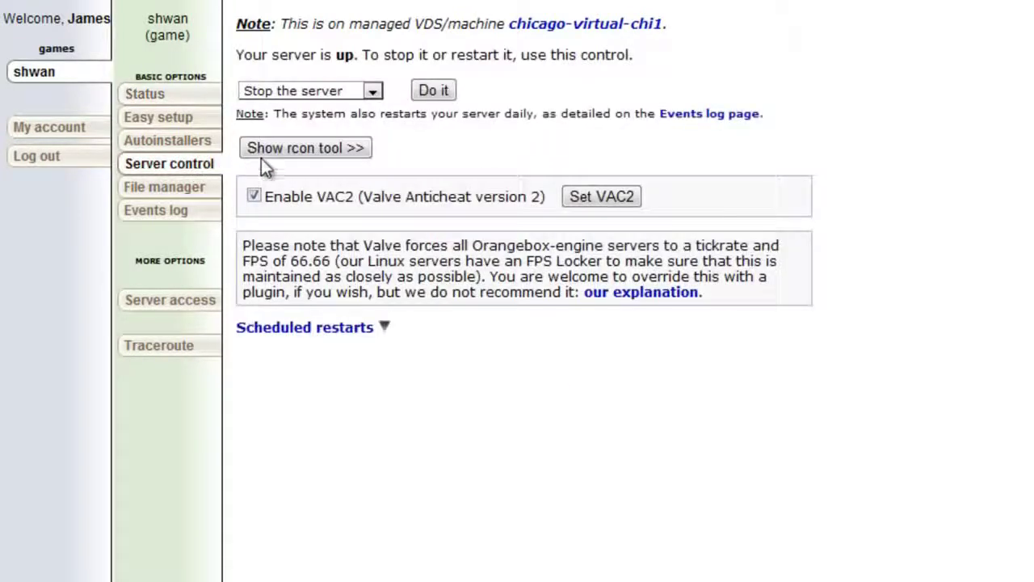
left_click(307, 139)
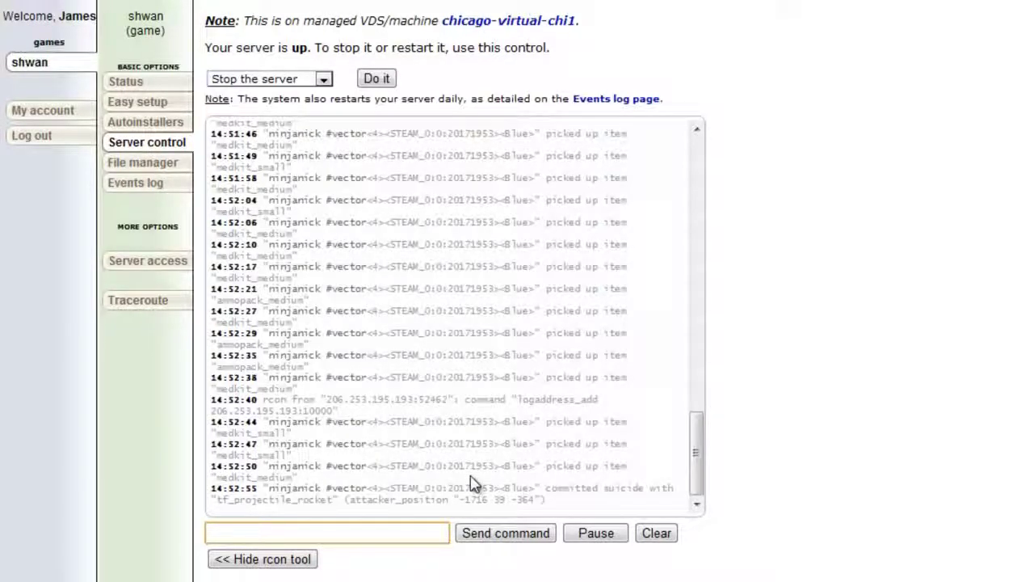
Enter 'changelevel cp_granary' in the rcon box and prefix it with 'rcon'.
type("cha")
type("ngelevel cp_gr")
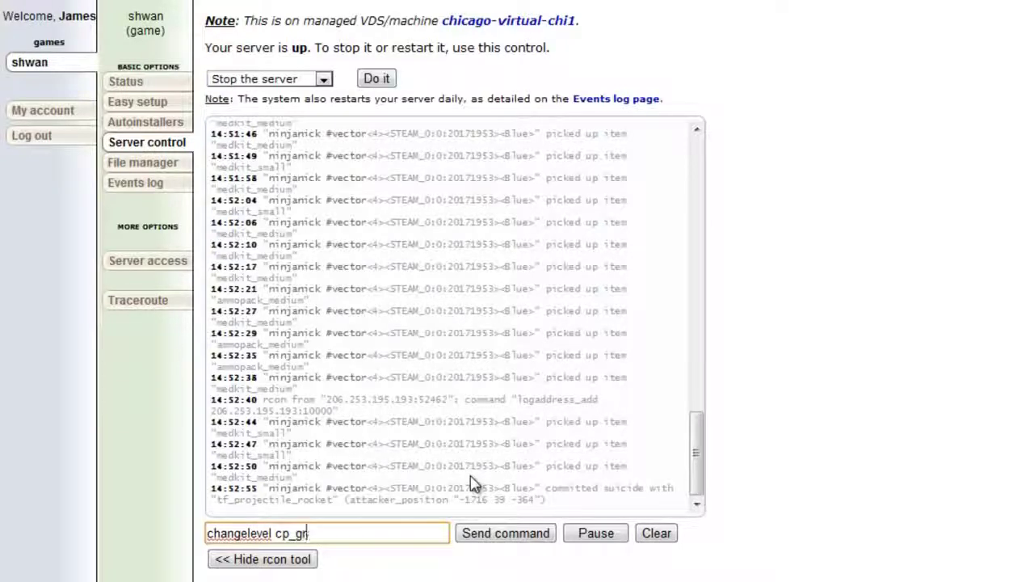
type("anary")
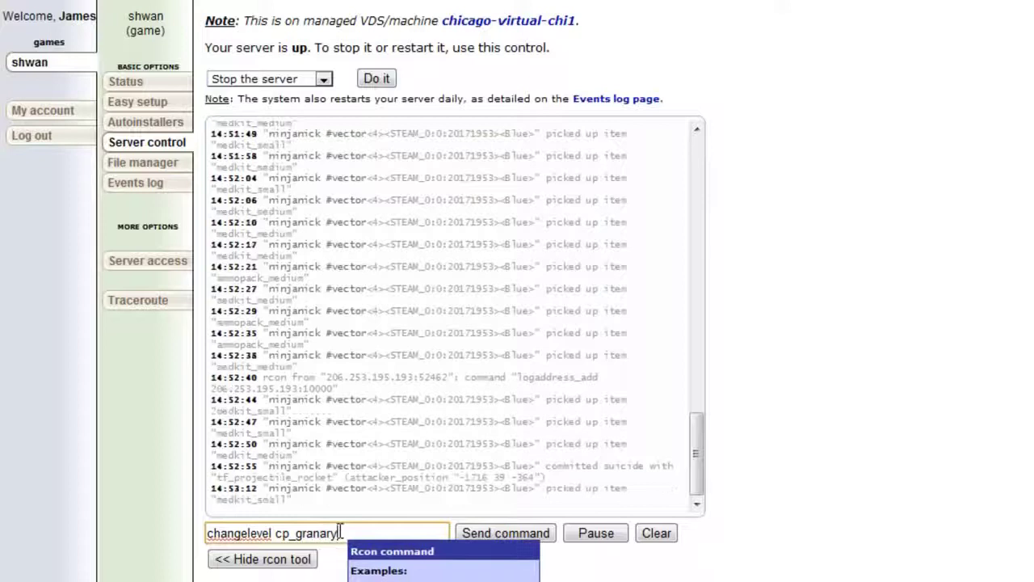
left_click_drag(346, 533, 115, 527)
left_click(209, 535)
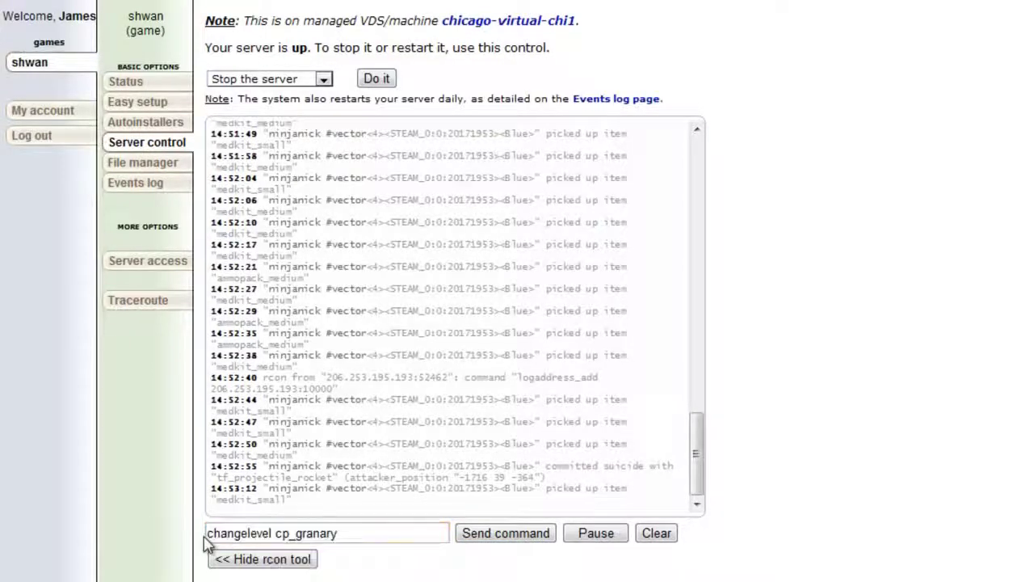
type("rcon")
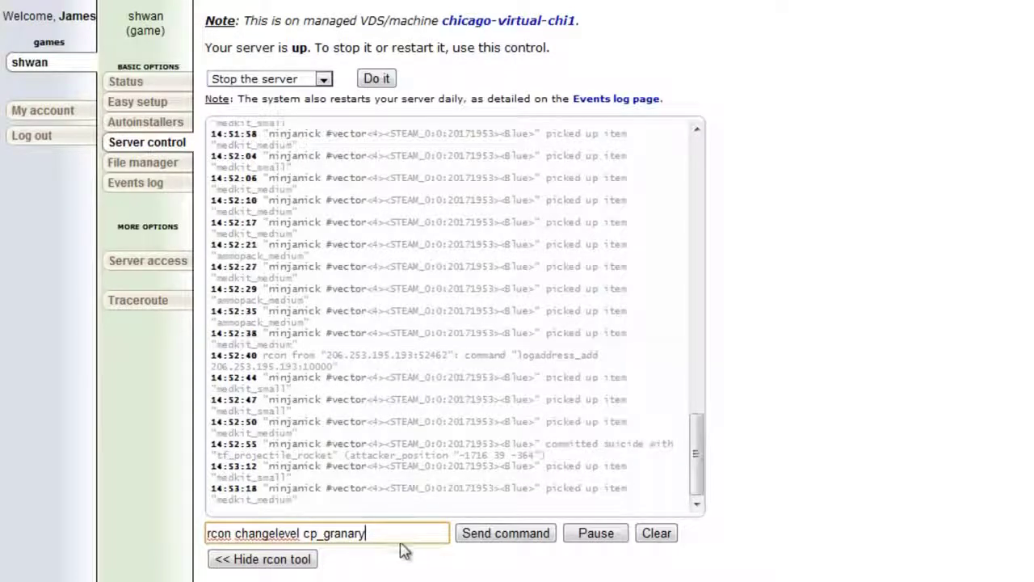
Delete and retype the 'rcon' prefix, then select the 'changelevel cp_granary' part.
left_click(368, 540)
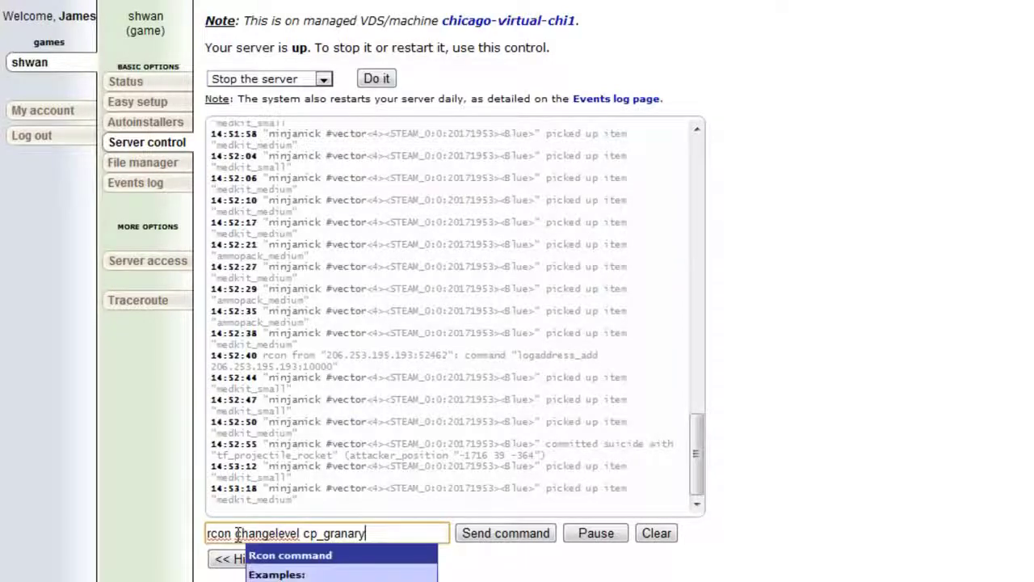
left_click_drag(235, 534, 208, 534)
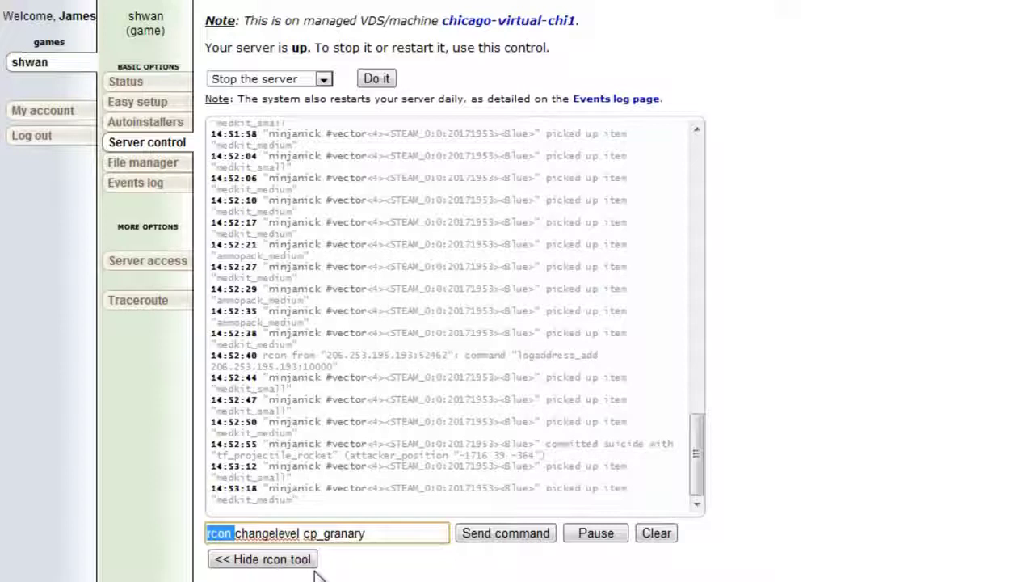
key("Delete")
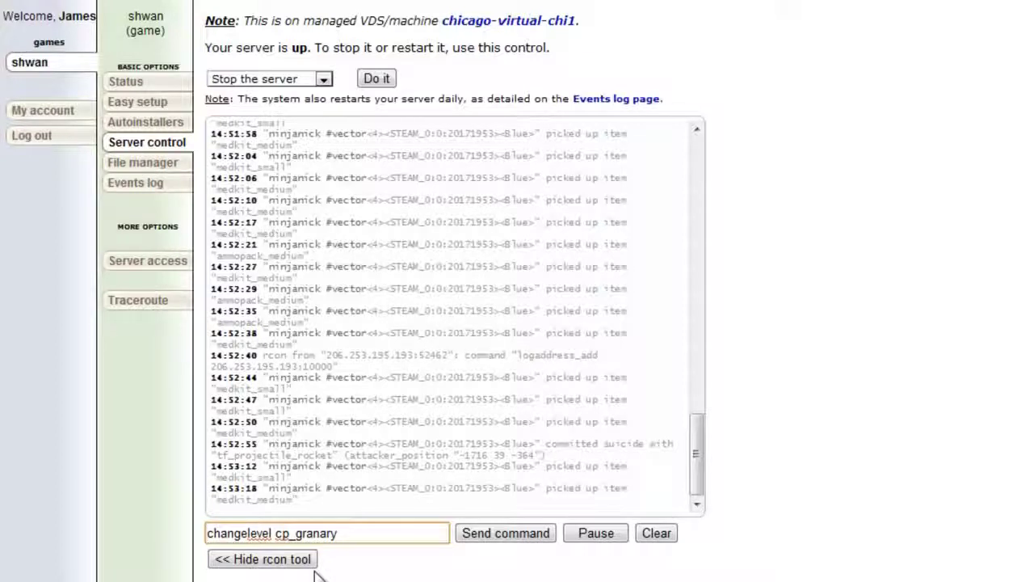
type("rcon")
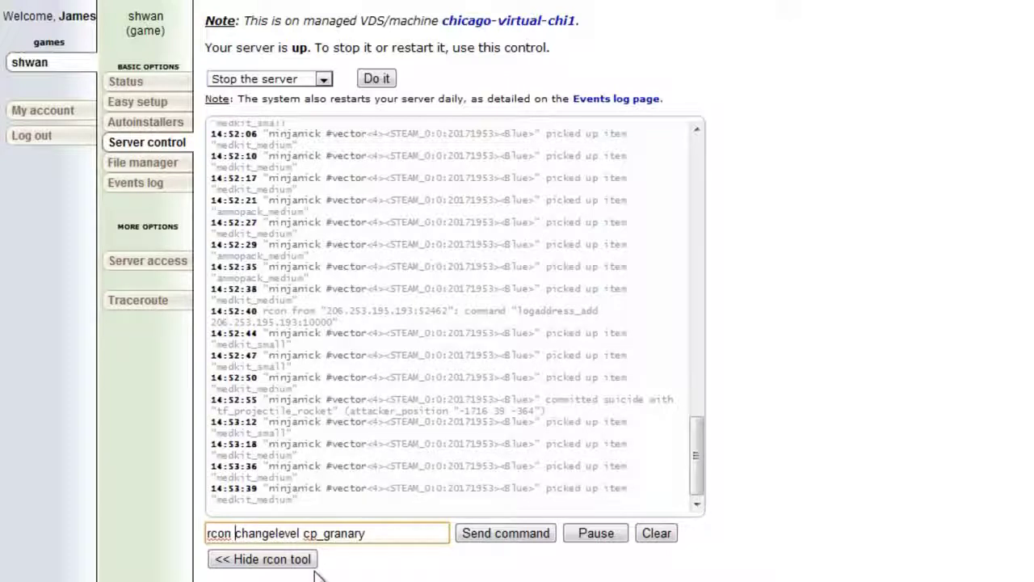
left_click_drag(380, 533, 235, 535)
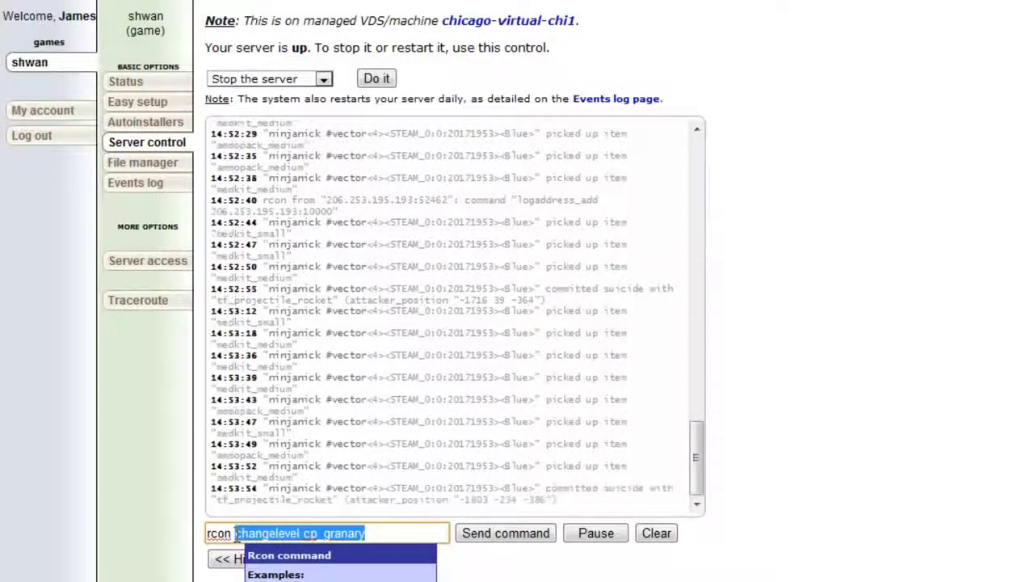
key("BackSpace")
key("BackSpace")
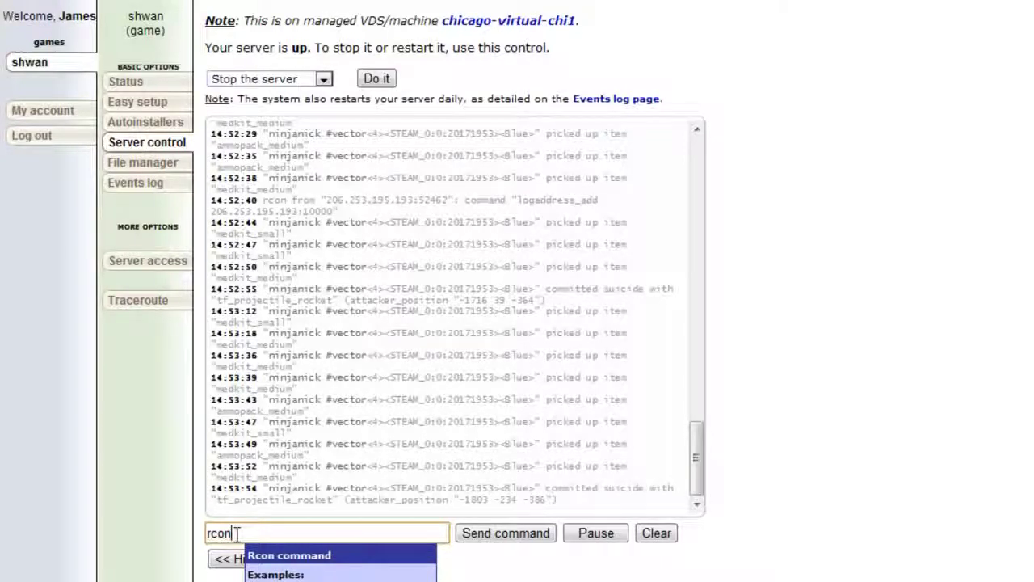
type("pass")
type("word")
left_click(235, 533)
key("BackSpace")
type("_")
key("End")
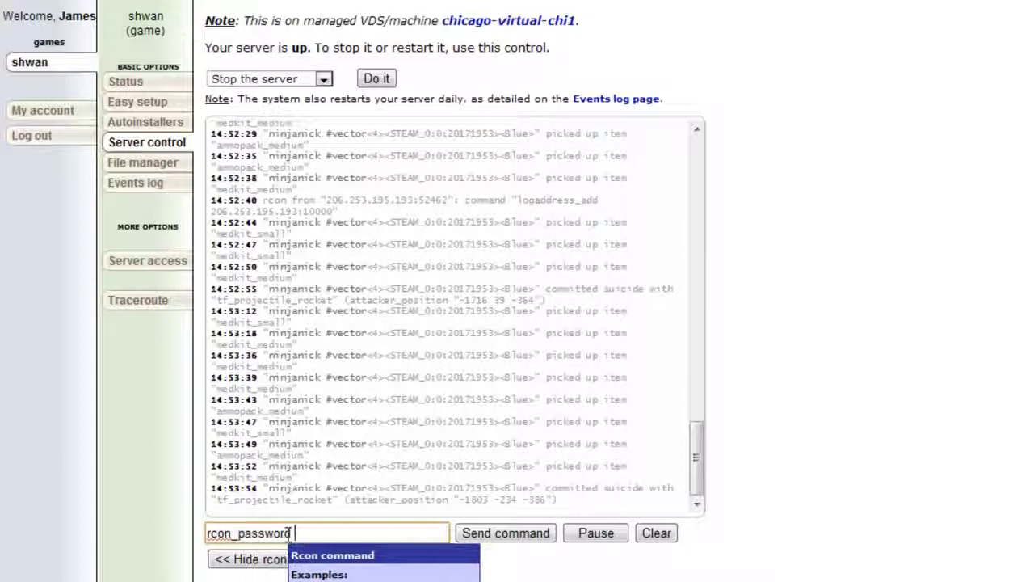
type("the")
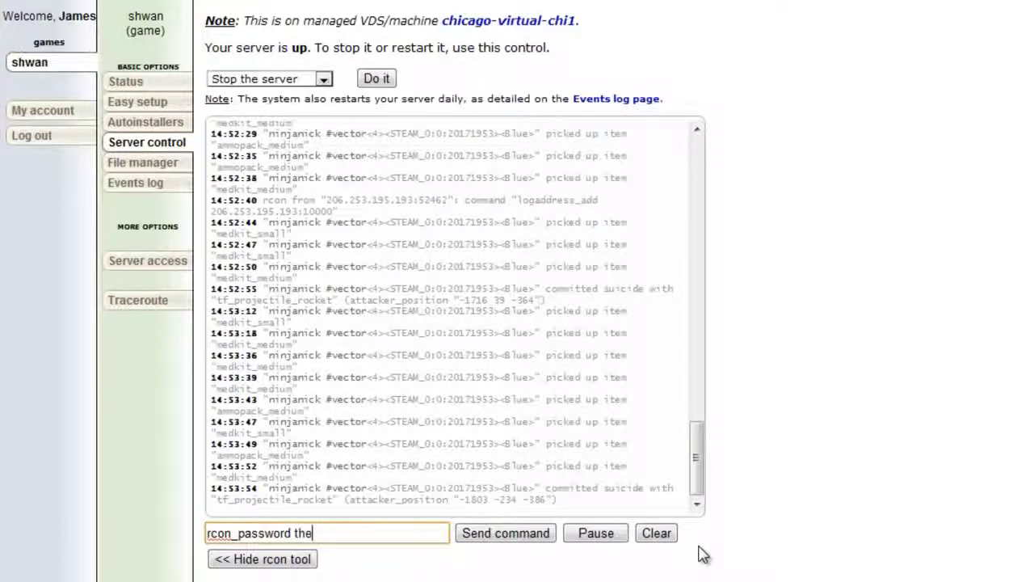
type("pass")
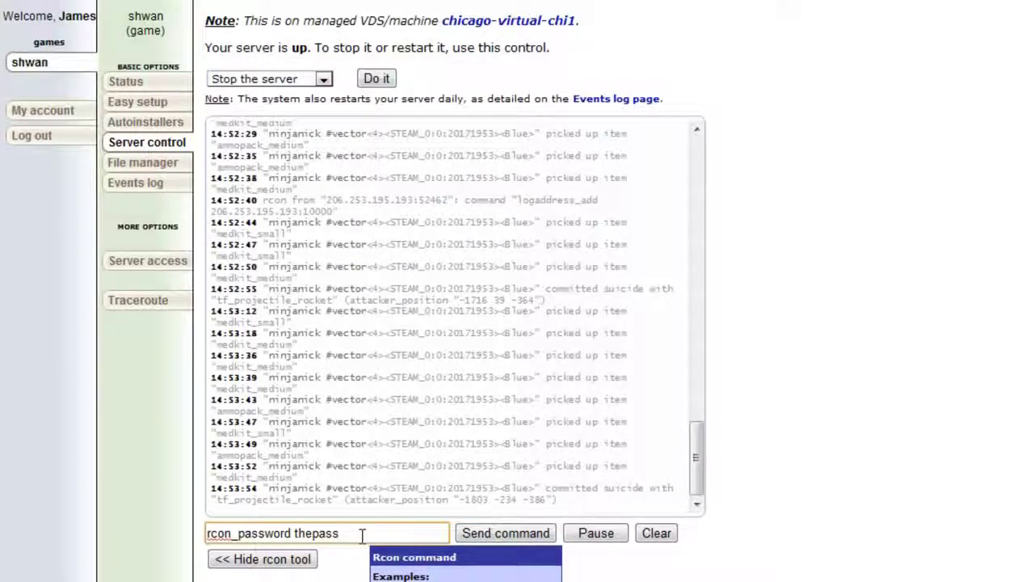
Clear the rcon_password example from the rcon command box.
key("ctrl+a")
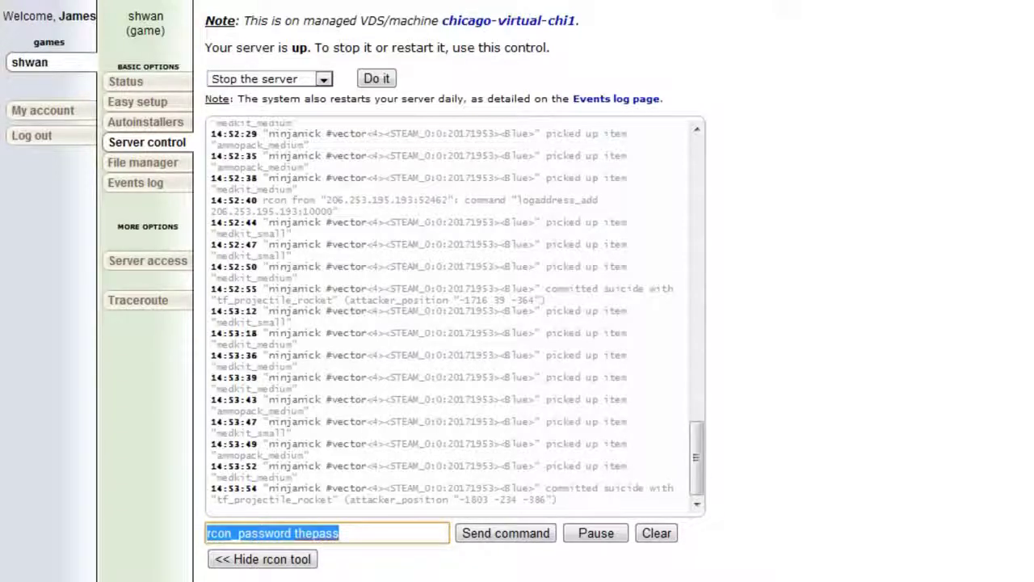
left_click(336, 533)
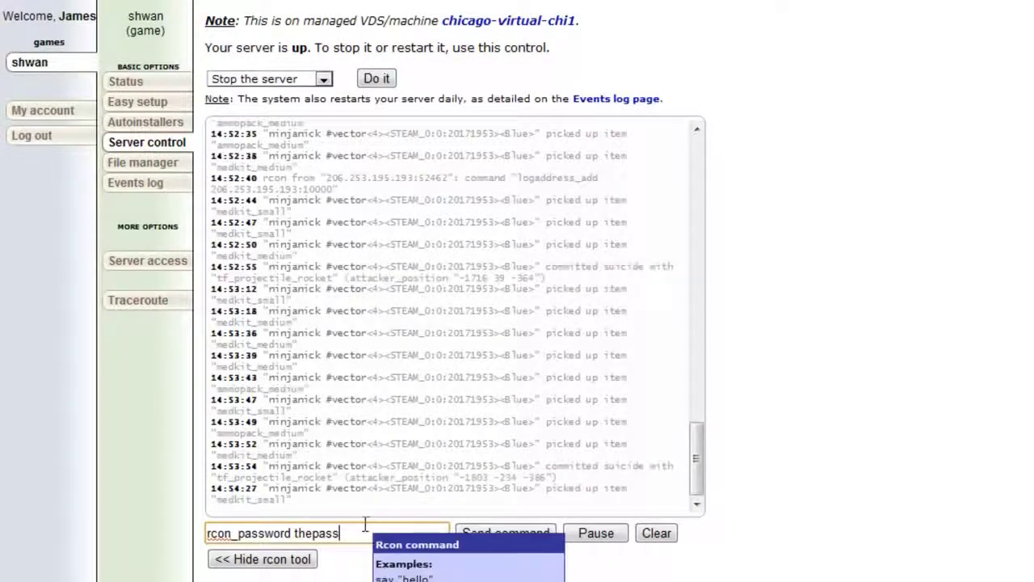
triple_click(361, 533)
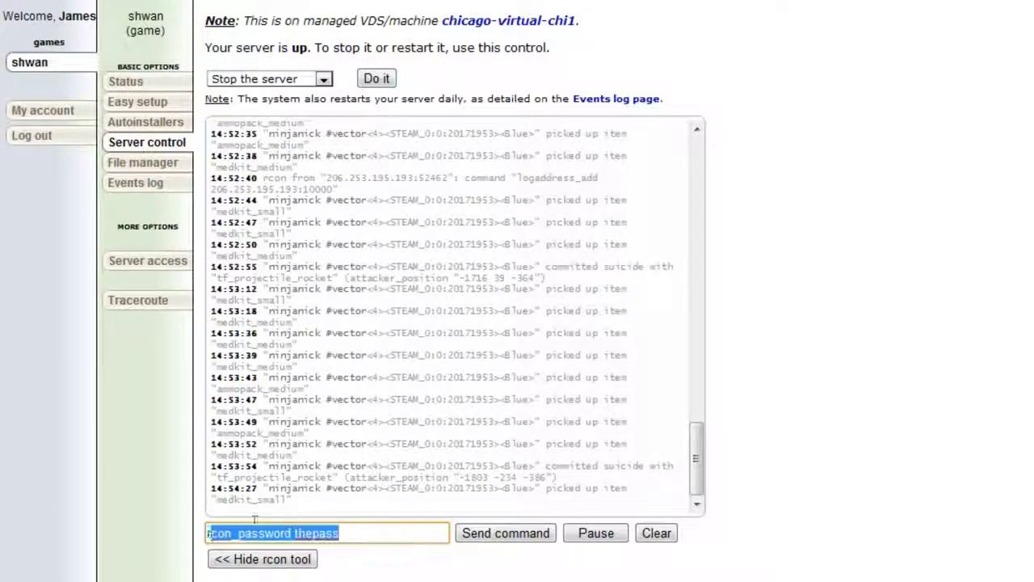
key("BackSpace")
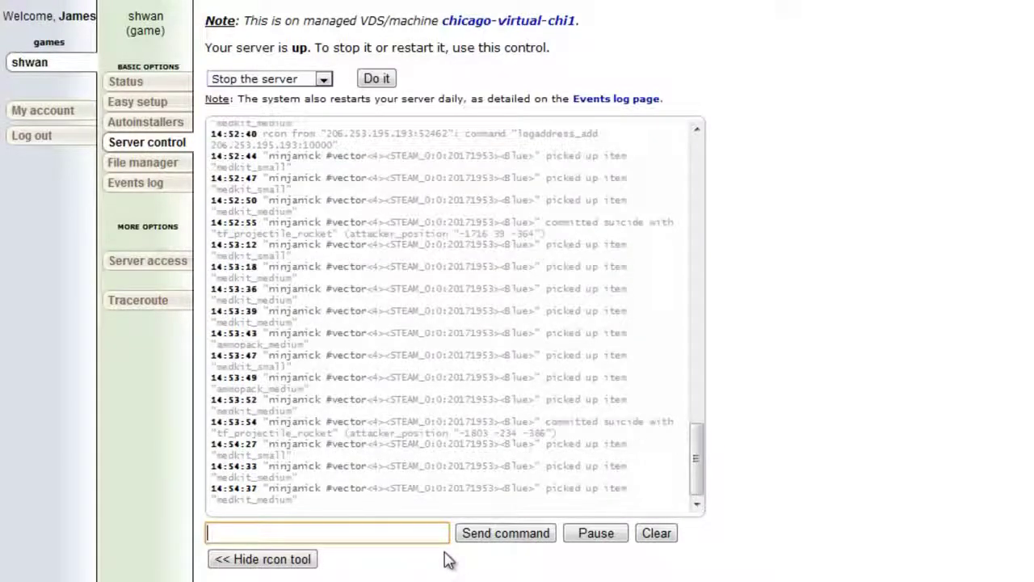
Write a 'changelevel nameofmap' example, trying cp_badlands and koth_viaduct first.
type("change")
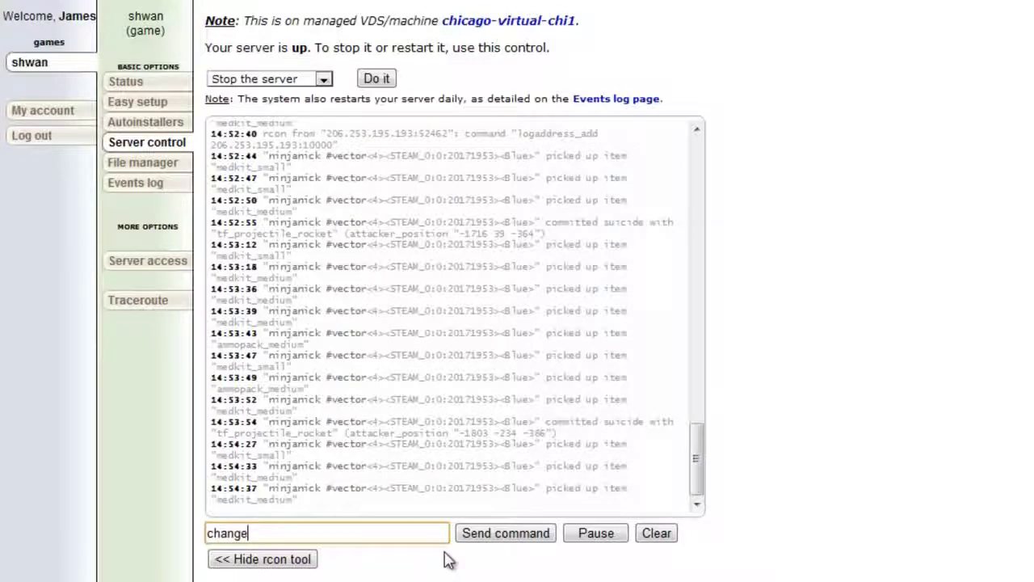
type("map")
key("BackSpace")
key("BackSpace")
key("BackSpace")
type("level")
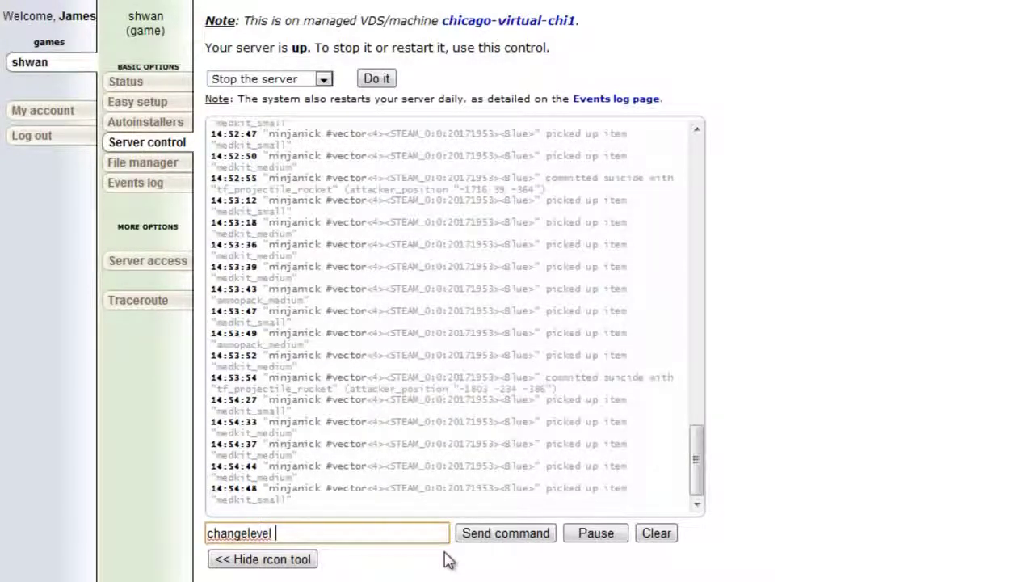
type(" cp_badlands")
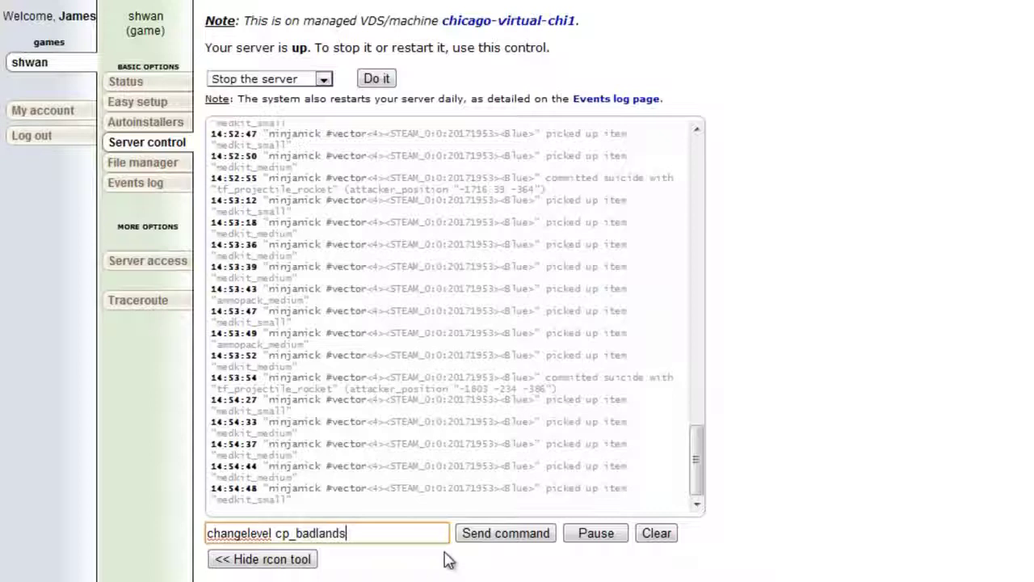
key("BackSpace")
key("BackSpace")
key("BackSpace")
key("BackSpace")
key("BackSpace")
key("BackSpace")
key("BackSpace")
key("BackSpace")
key("BackSpace")
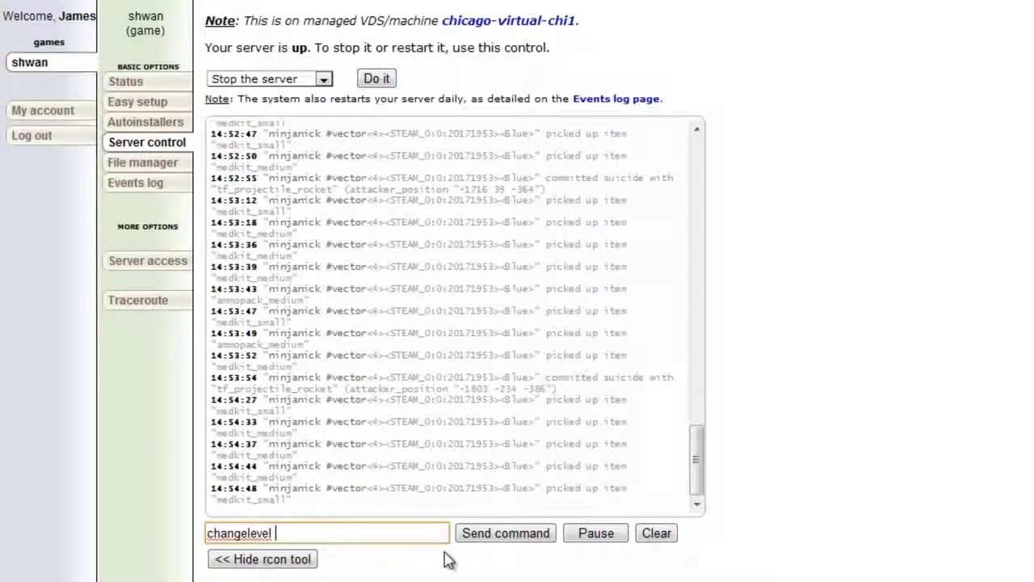
type("koth_vi")
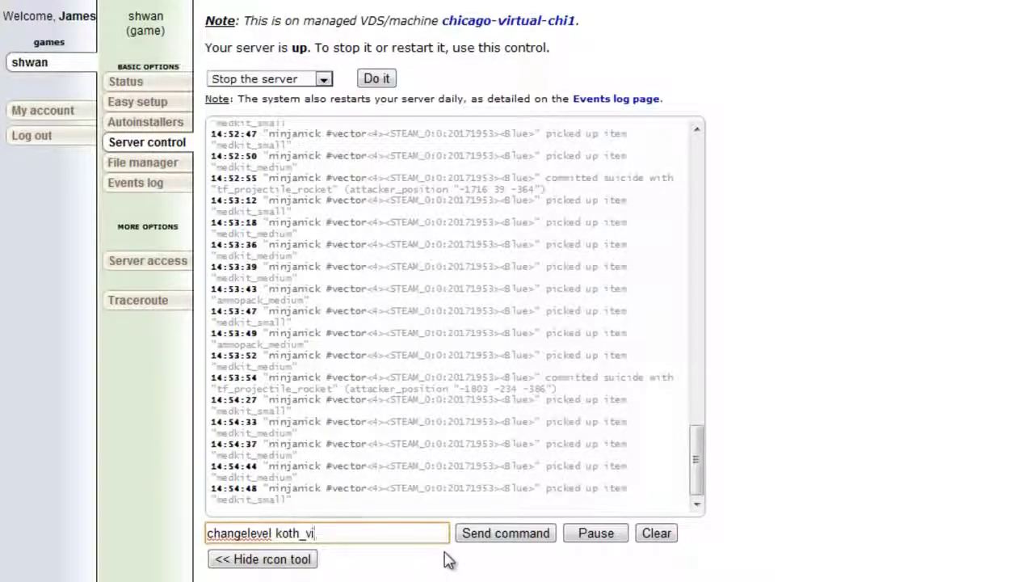
type("aduct")
key("BackSpace")
key("BackSpace")
key("BackSpace")
key("BackSpace")
key("BackSpace")
key("BackSpace")
key("BackSpace")
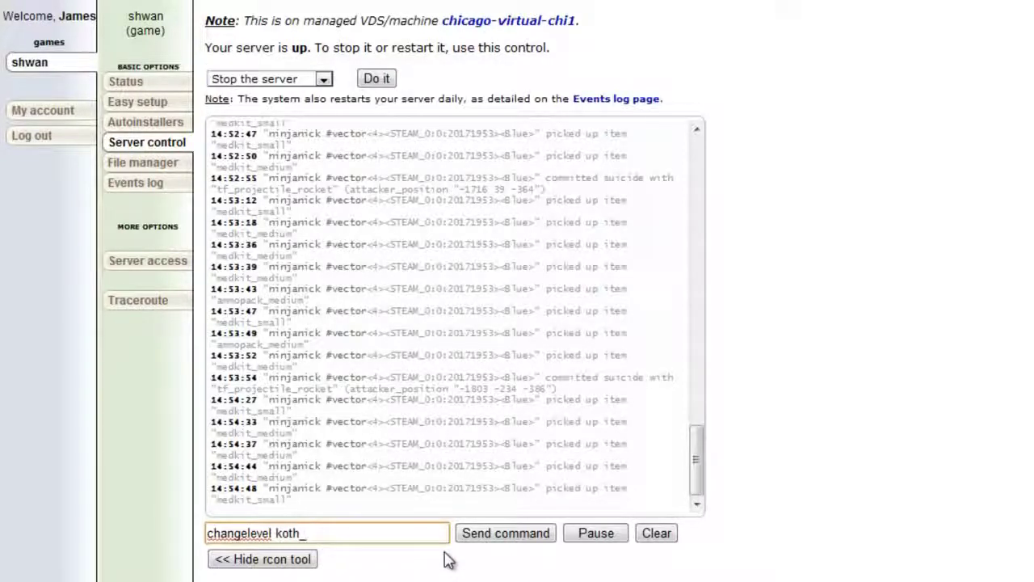
key("BackSpace")
key("BackSpace")
key("BackSpace")
key("BackSpace")
key("BackSpace")
key("BackSpace")
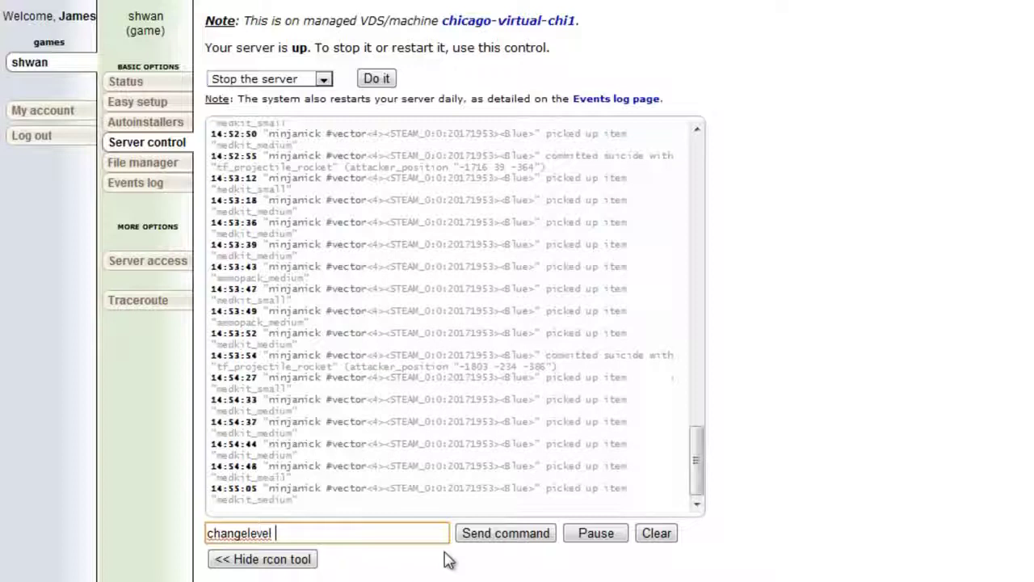
type("nameofmap")
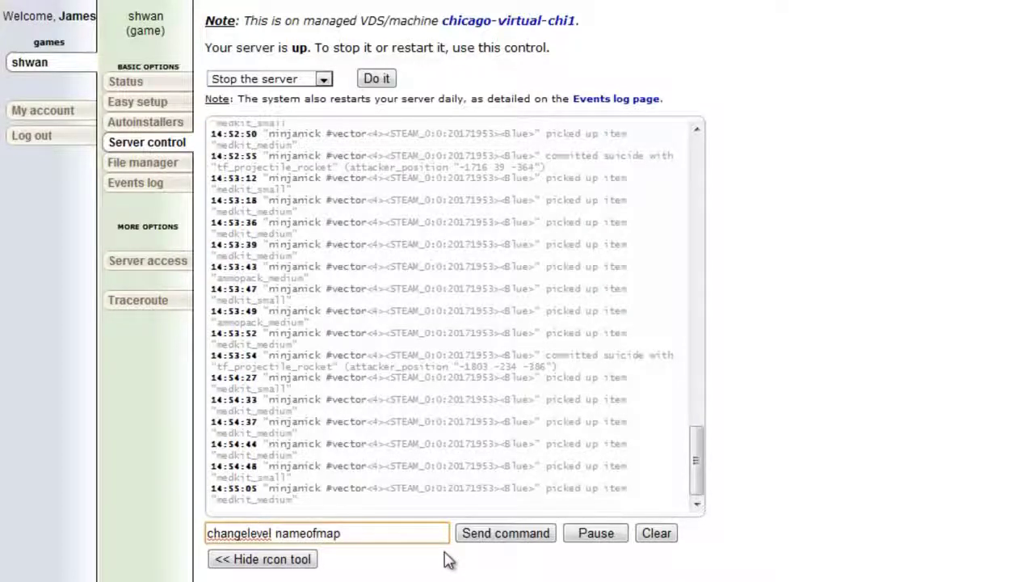
Add then remove an rcon prefix, clear the line, and type 'exec'.
double_click(209, 534)
left_click(208, 533)
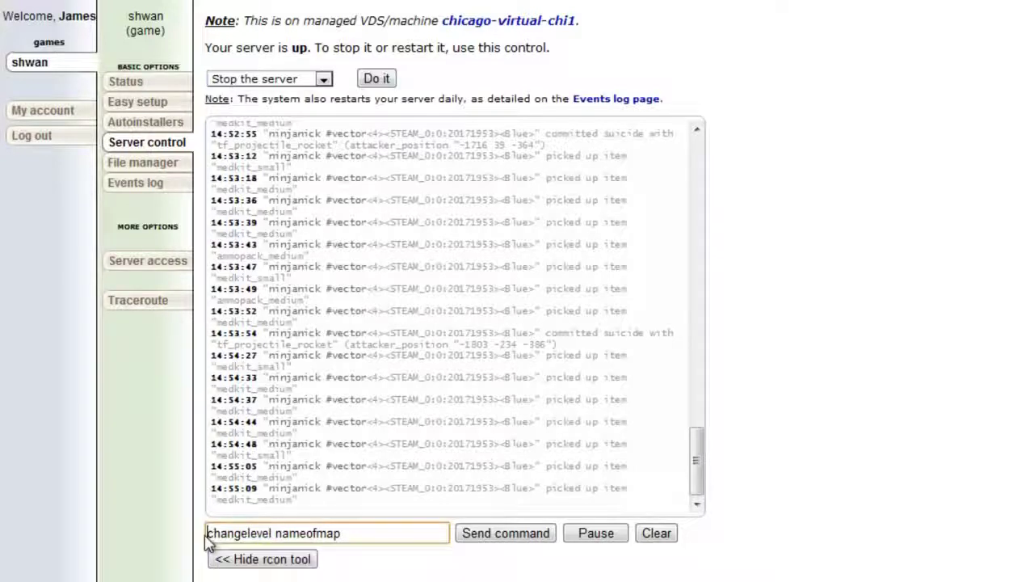
type("rcon")
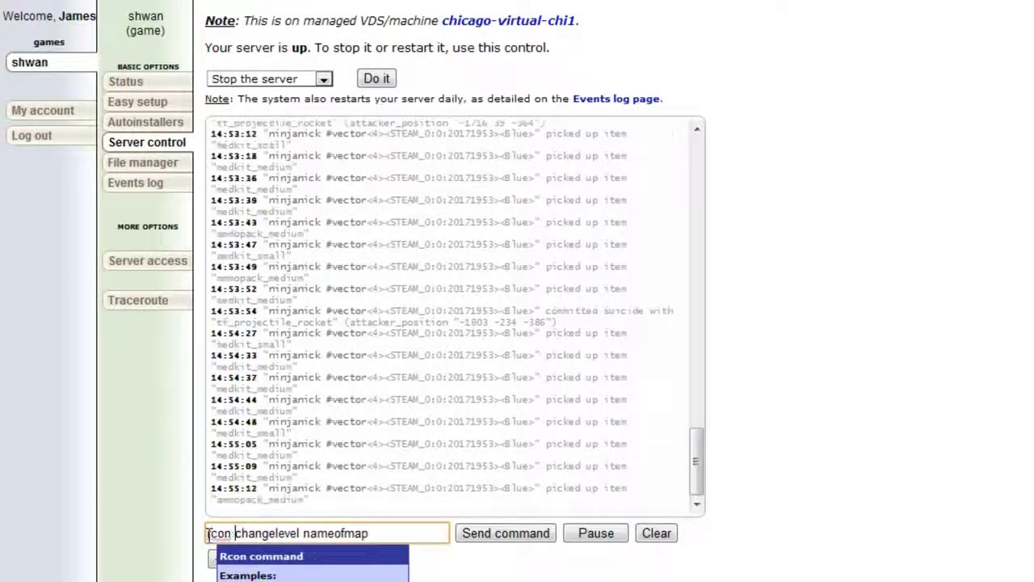
left_click(762, 565)
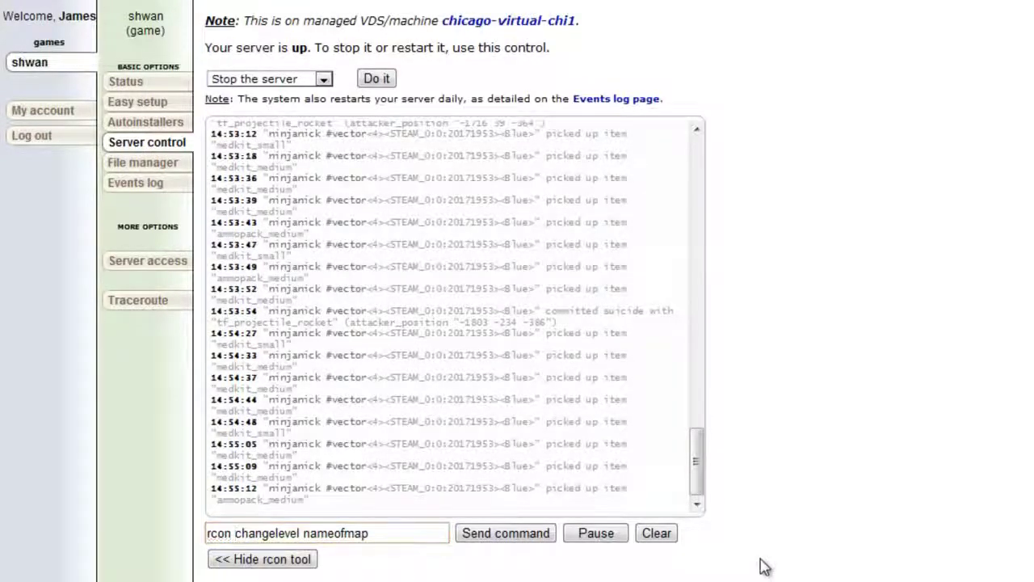
left_click(236, 535)
key("BackSpace")
key("BackSpace")
key("BackSpace")
left_click(373, 540)
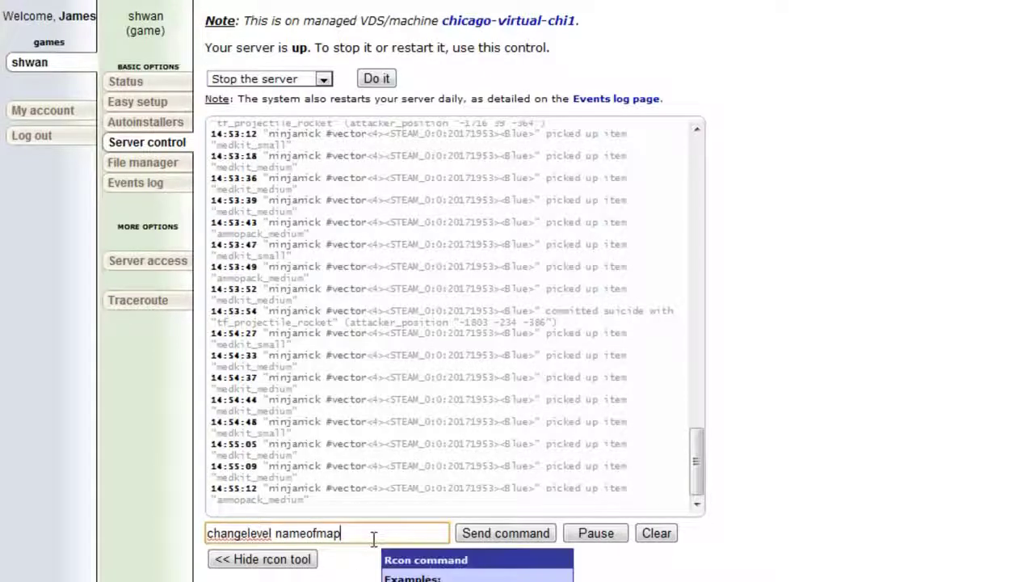
key("ctrl+a")
key("BackSpace")
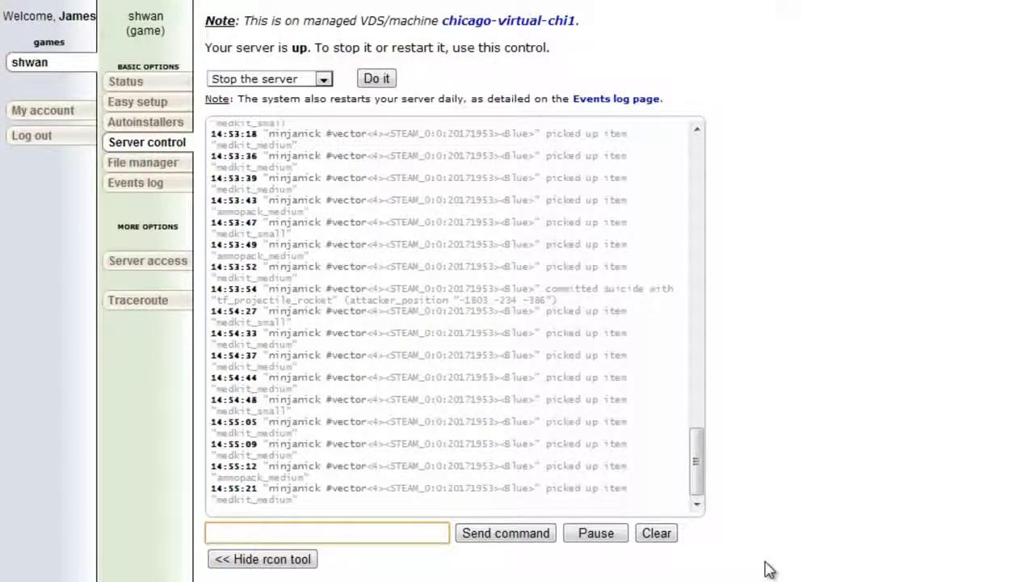
type("exec")
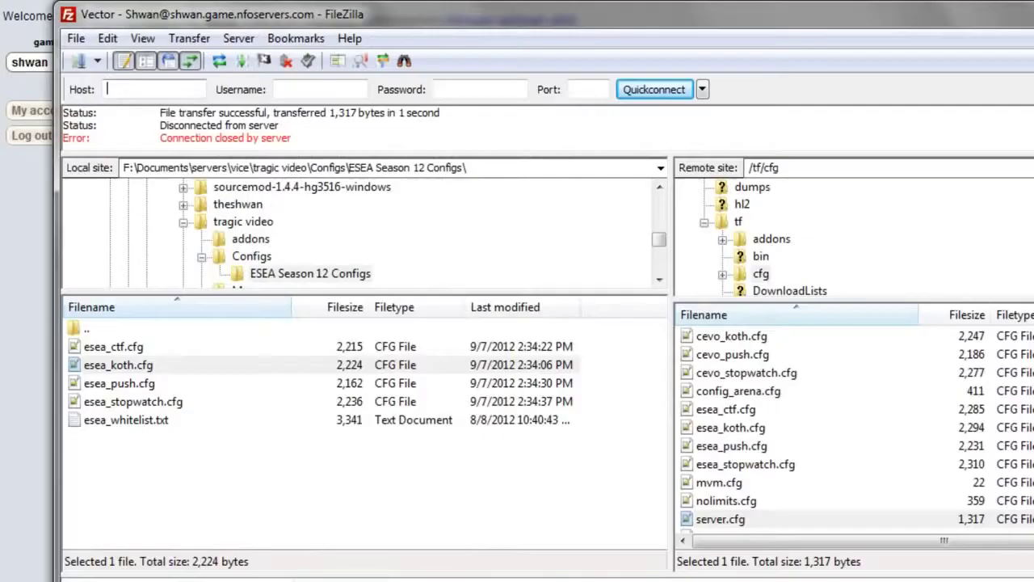
mouse_move(341, 21)
left_mouse_down()
mouse_move(283, 16)
mouse_move(290, 24)
left_mouse_up()
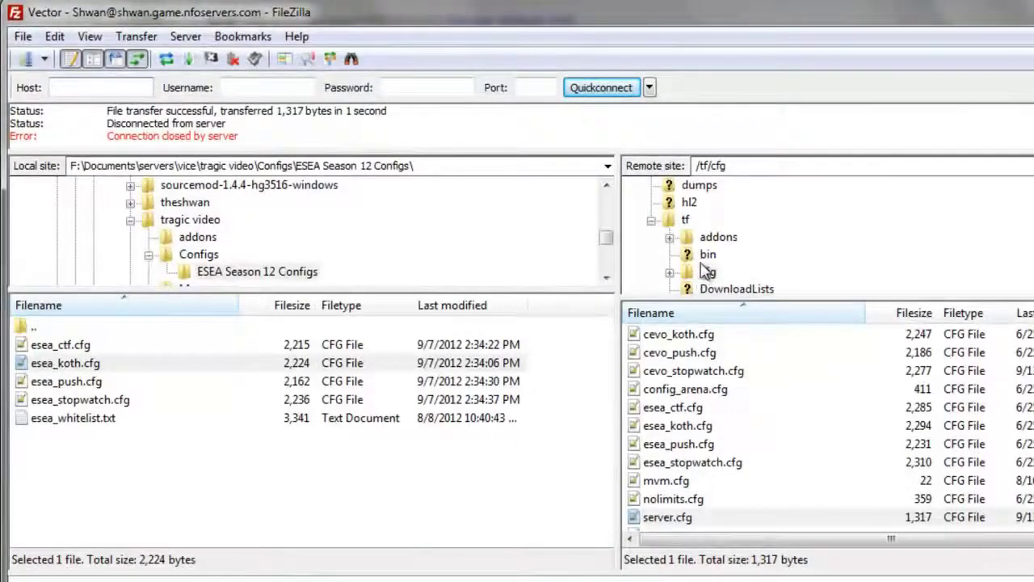
left_click(685, 221)
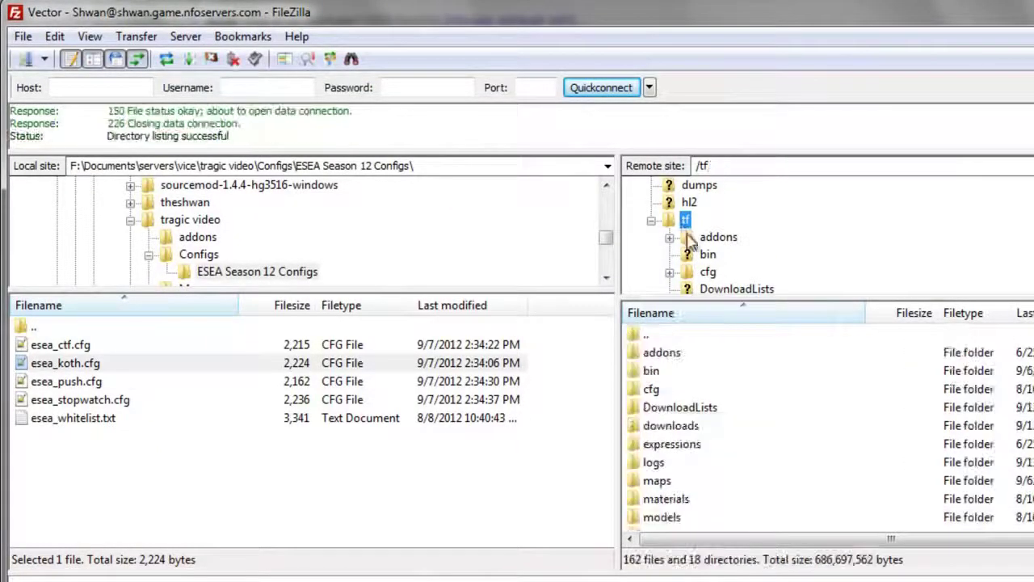
left_click(708, 272)
left_click(687, 389)
scroll(696, 406, "down", 1)
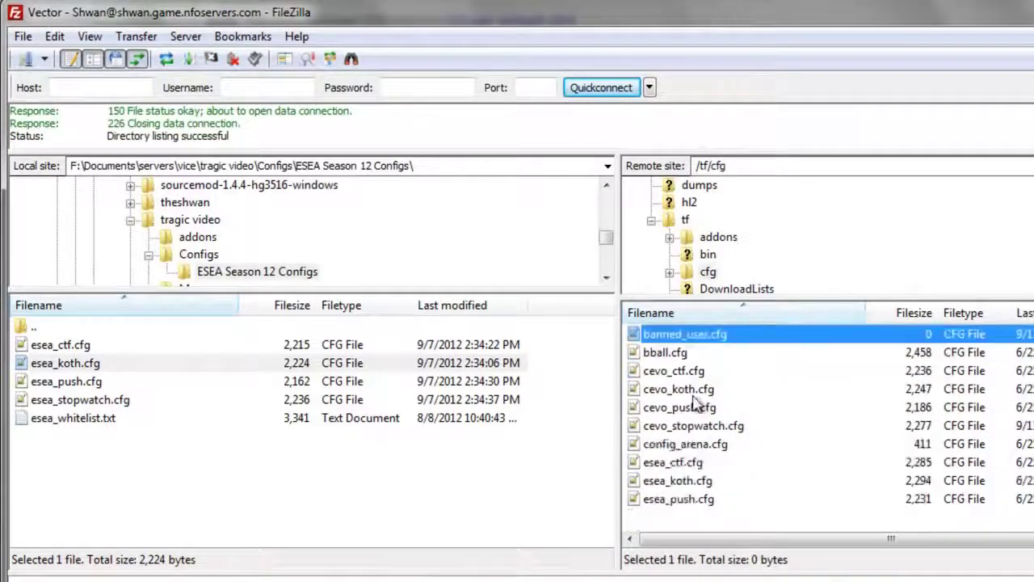
left_click(694, 394)
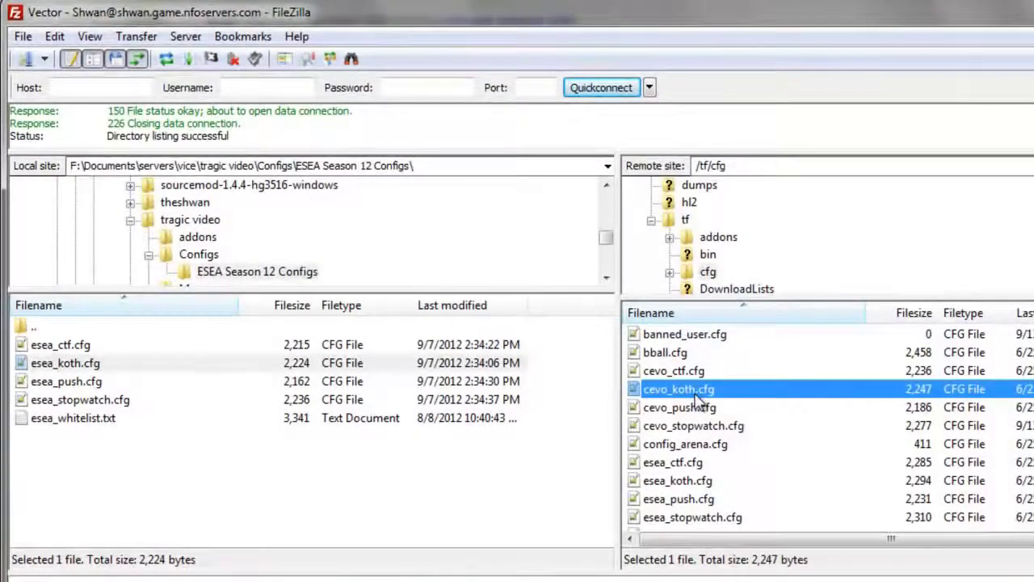
scroll(711, 404, "down", 1)
scroll(716, 437, "up", 2)
scroll(719, 438, "up", 1)
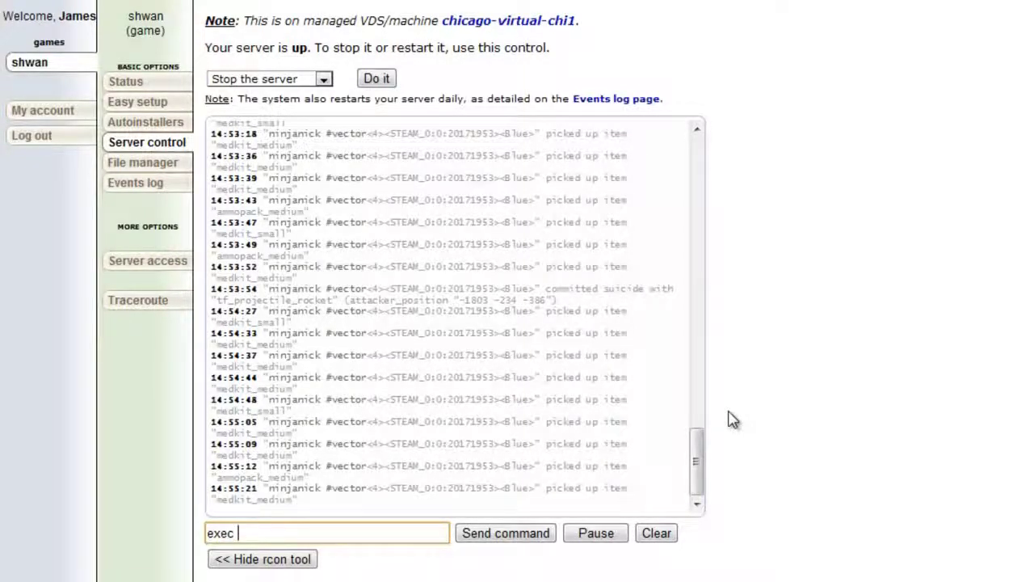
Extend the rcon line toward 'exec esea_push' without sending it.
type("ea_p")
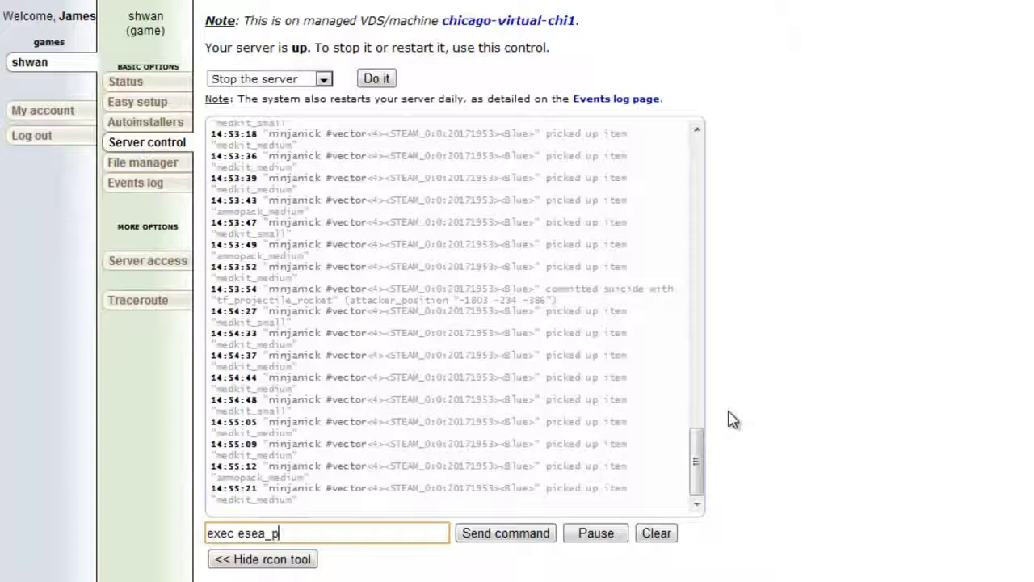
type("ush")
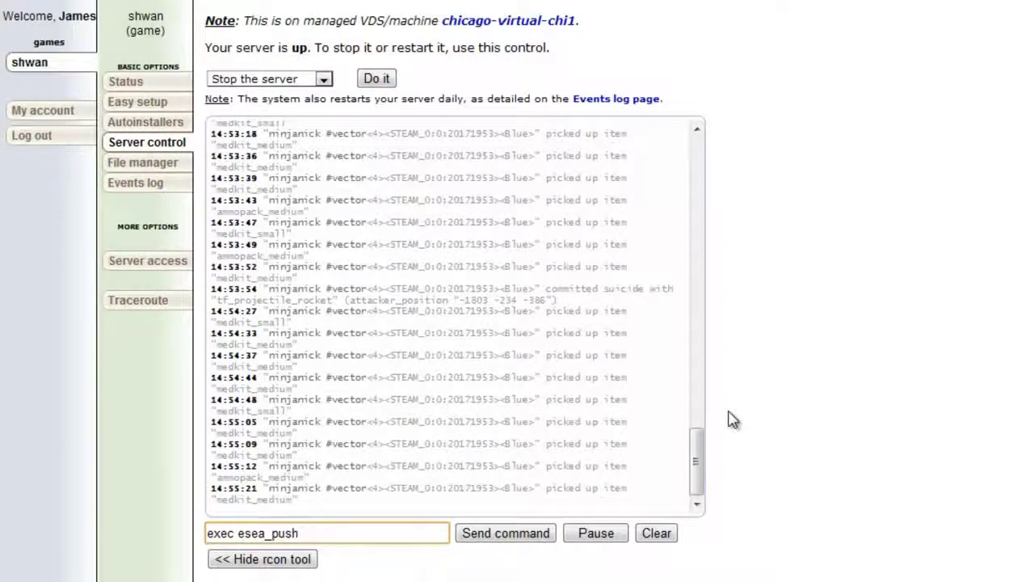
Clear the exec command and send 'status' to list hostname, map and connected players.
key("BackSpace")
key("BackSpace")
key("BackSpace")
key("BackSpace")
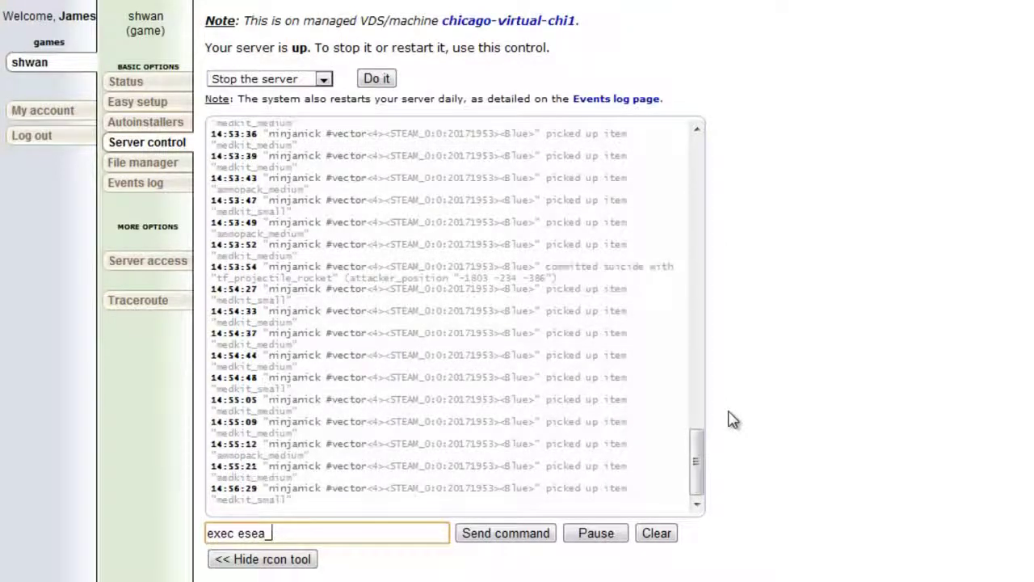
key("BackSpace")
key("BackSpace")
key("BackSpace")
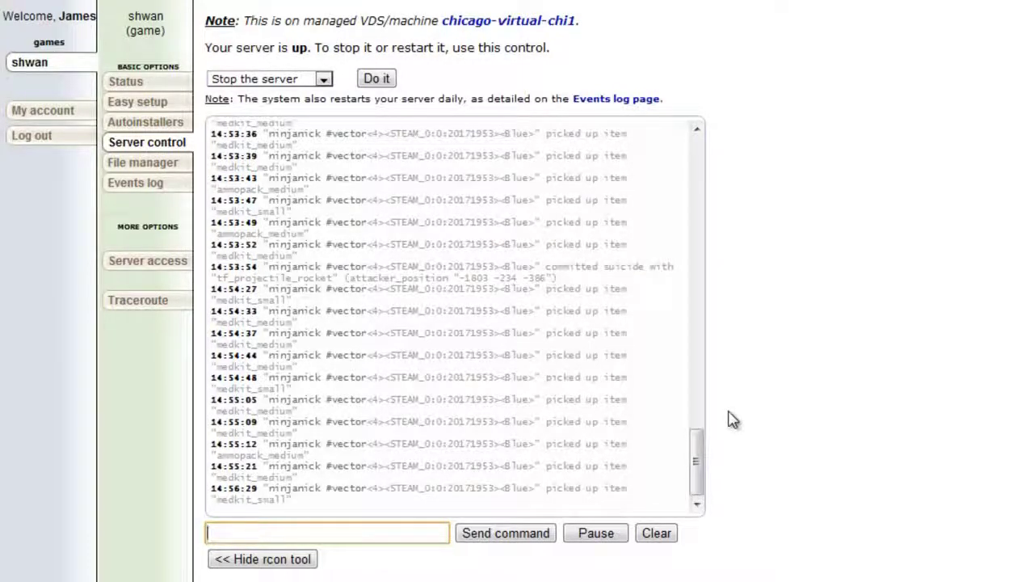
type("sta")
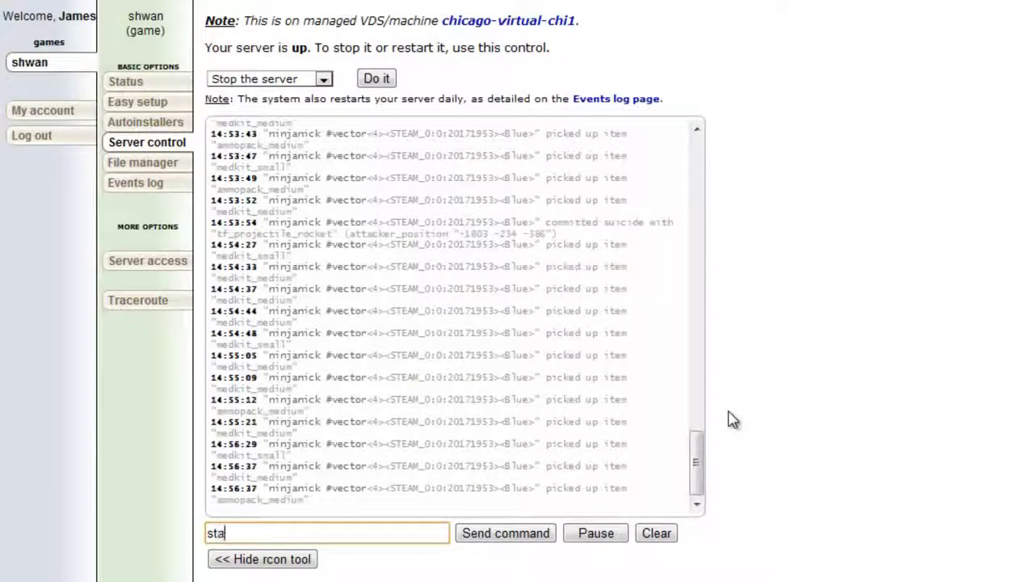
type("tus")
key("Return")
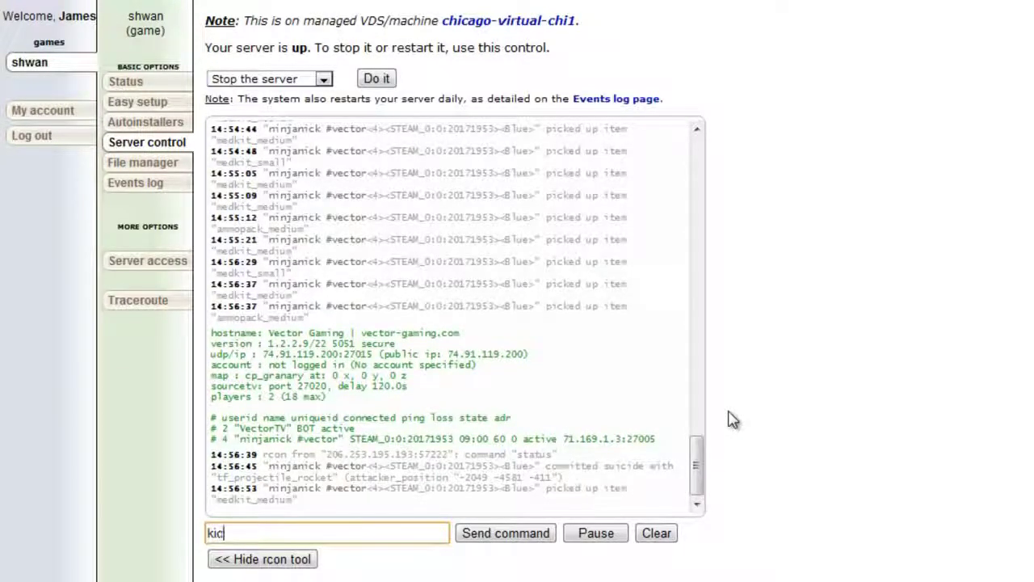
Send 'kickid 4' after pointing out user ids 2 and 4 in the status list.
type("kid")
double_click(224, 428)
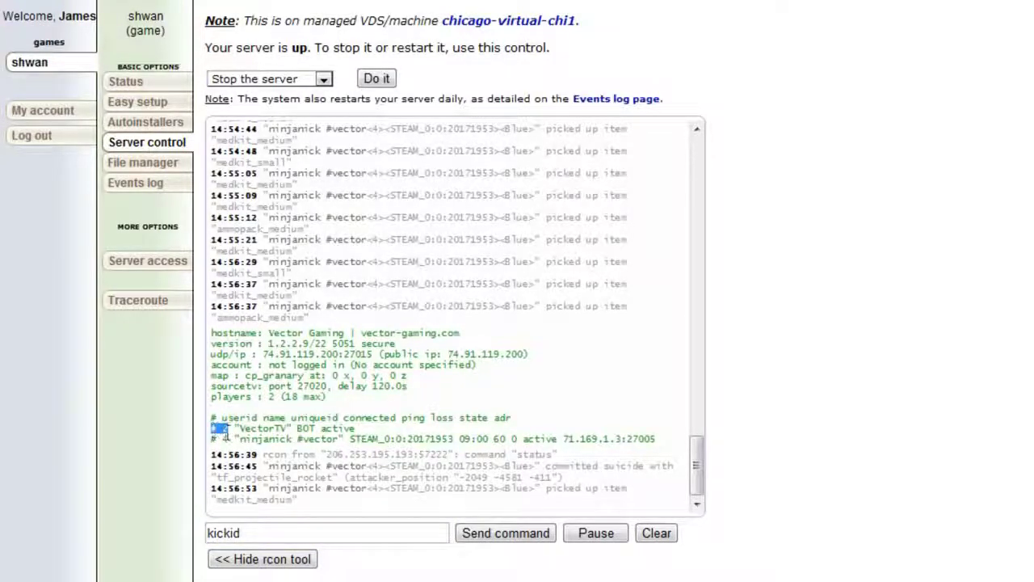
double_click(225, 439)
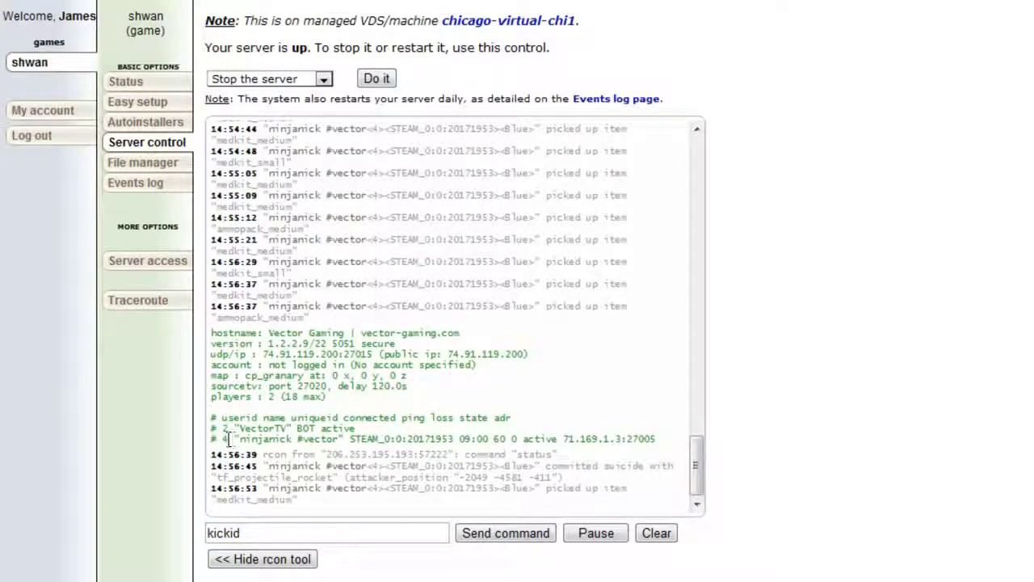
left_click(260, 531)
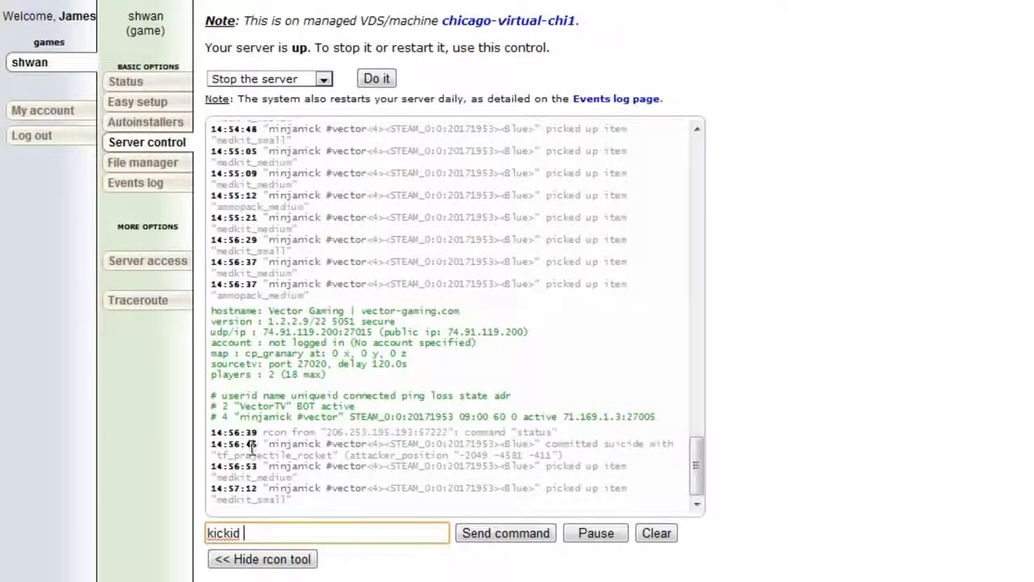
type("4")
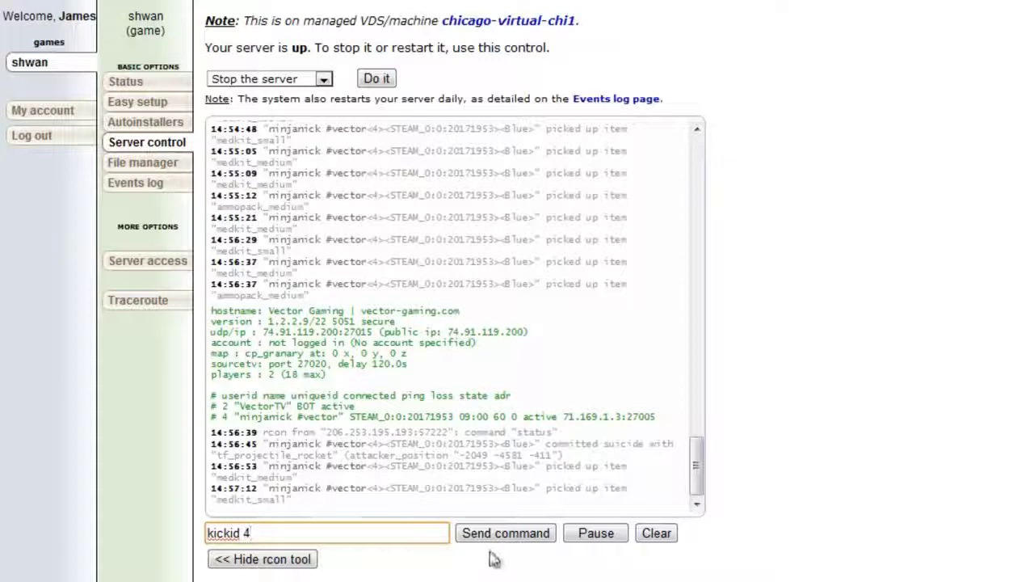
key("Return")
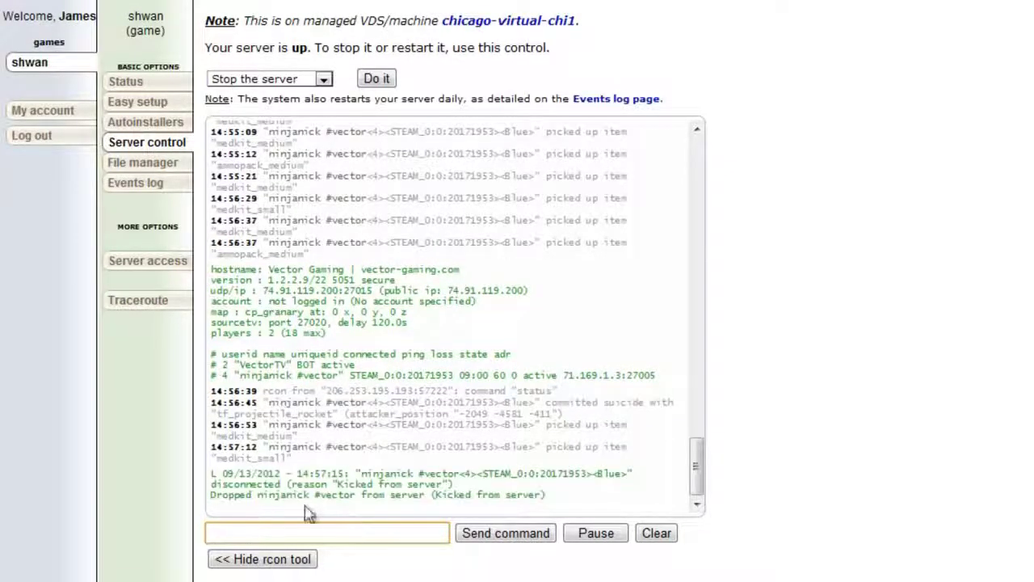
left_click(369, 482)
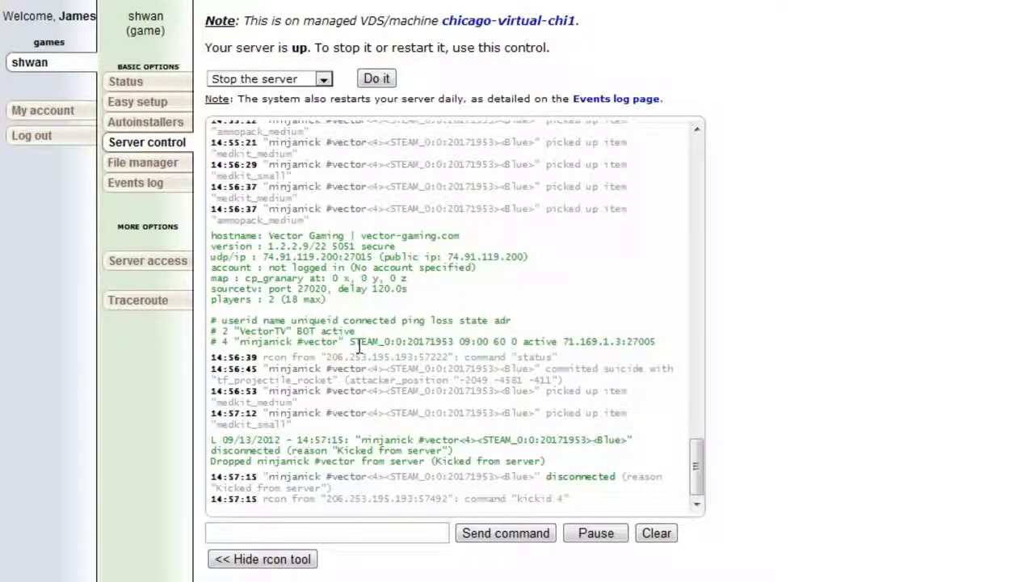
Highlight the player's STEAM ID and user id number in the status output.
left_click_drag(349, 343, 451, 346)
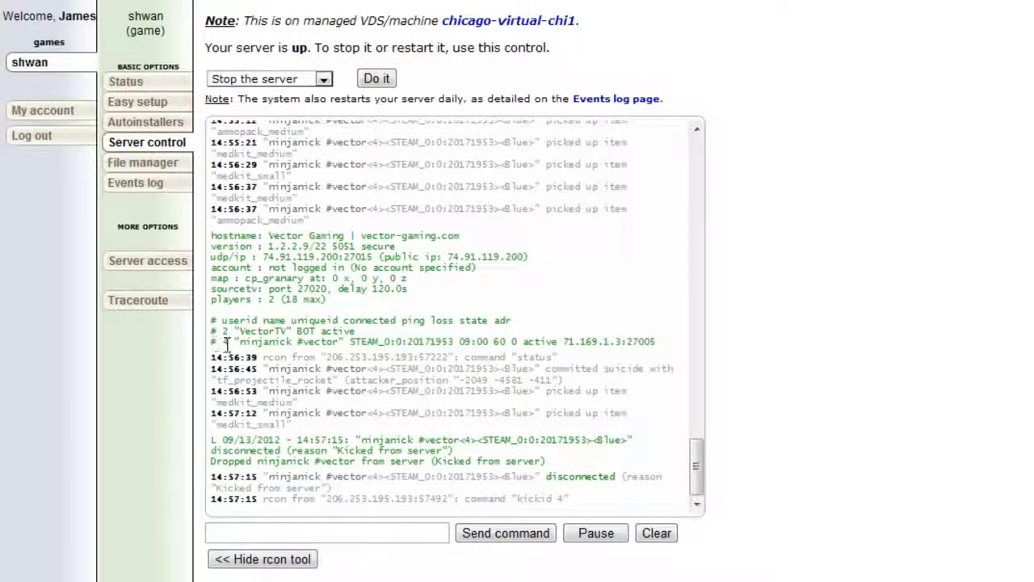
left_click_drag(211, 343, 228, 344)
left_click(221, 341)
Discard trial text and enter 'maps *' to list the server's .bsp map files.
left_click(285, 533)
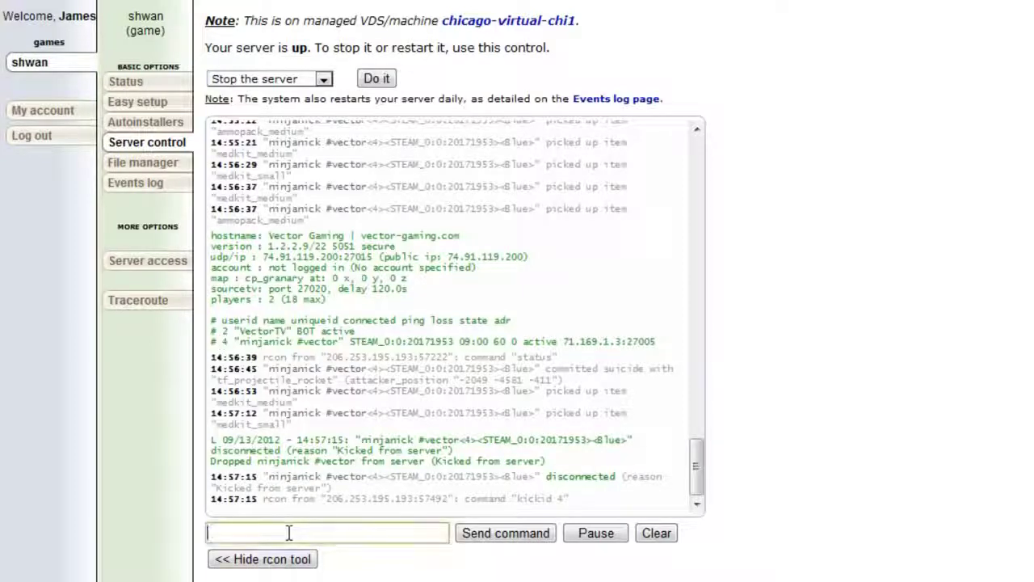
type("changele")
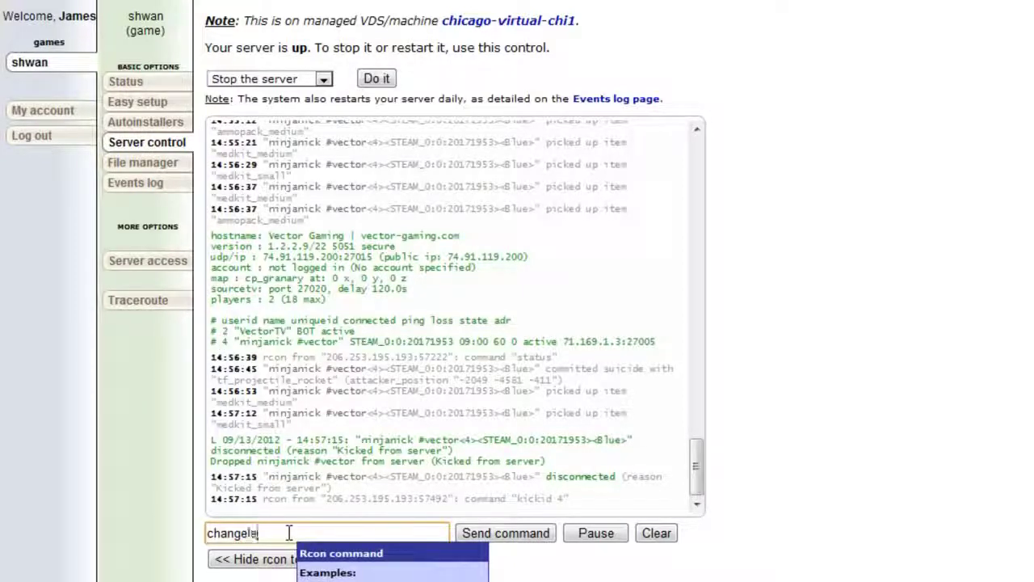
type("vel")
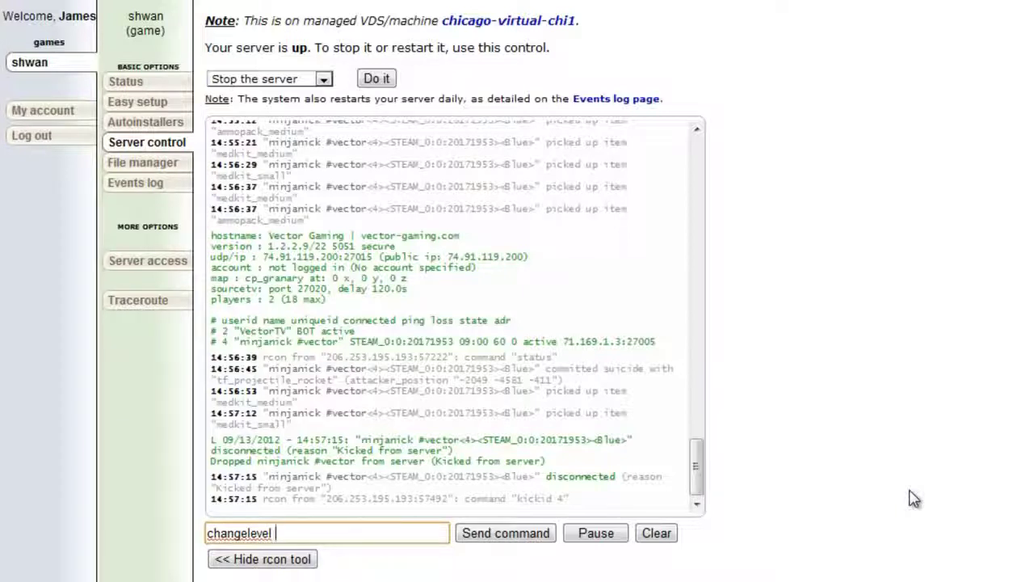
key("BackSpace")
key("BackSpace")
key("BackSpace")
key("BackSpace")
key("BackSpace")
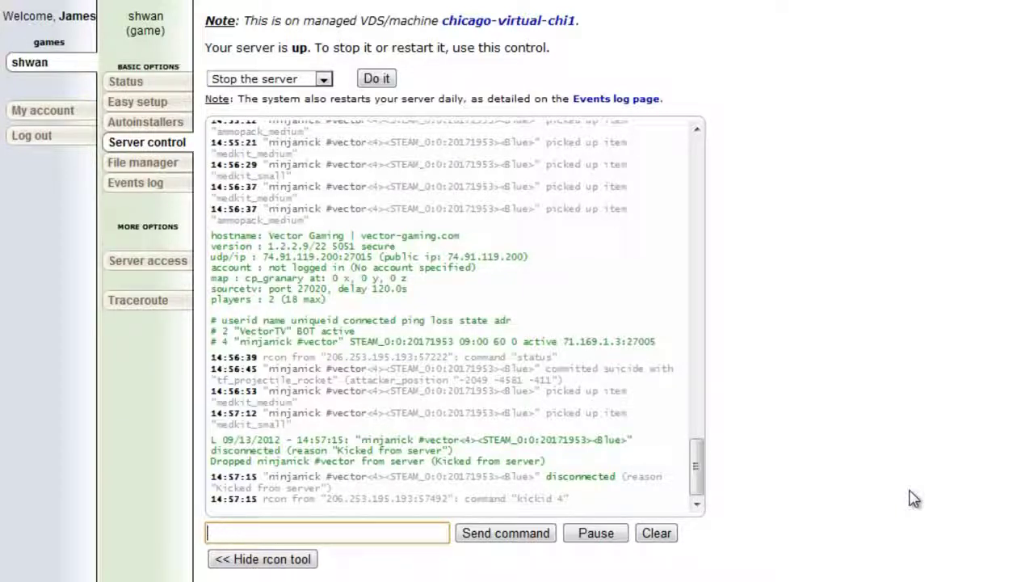
type("con")
type("fdsjfjsa;fa")
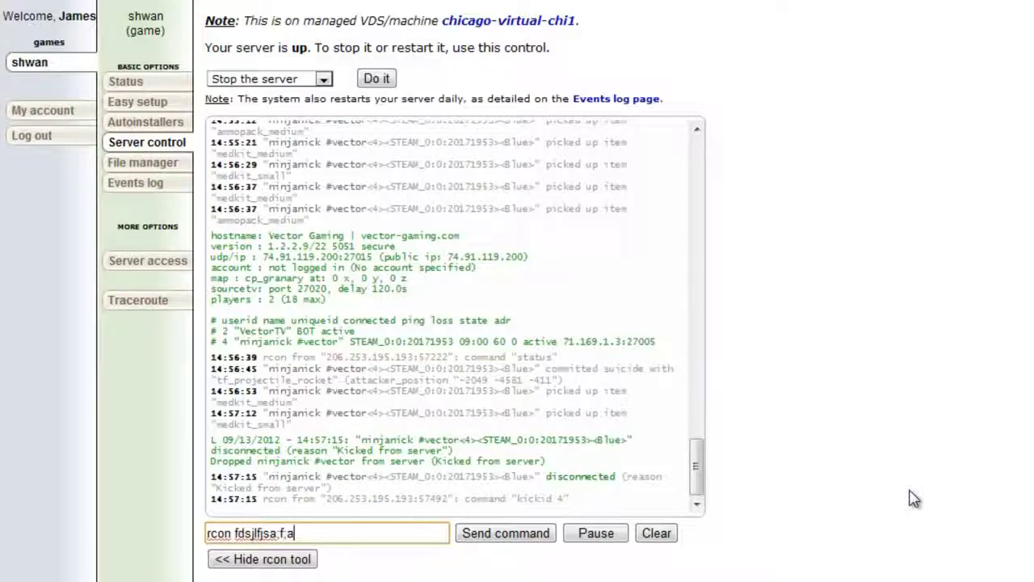
key("BackSpace")
key("BackSpace")
key("BackSpace")
key("BackSpace")
key("BackSpace")
key("BackSpace")
key("BackSpace")
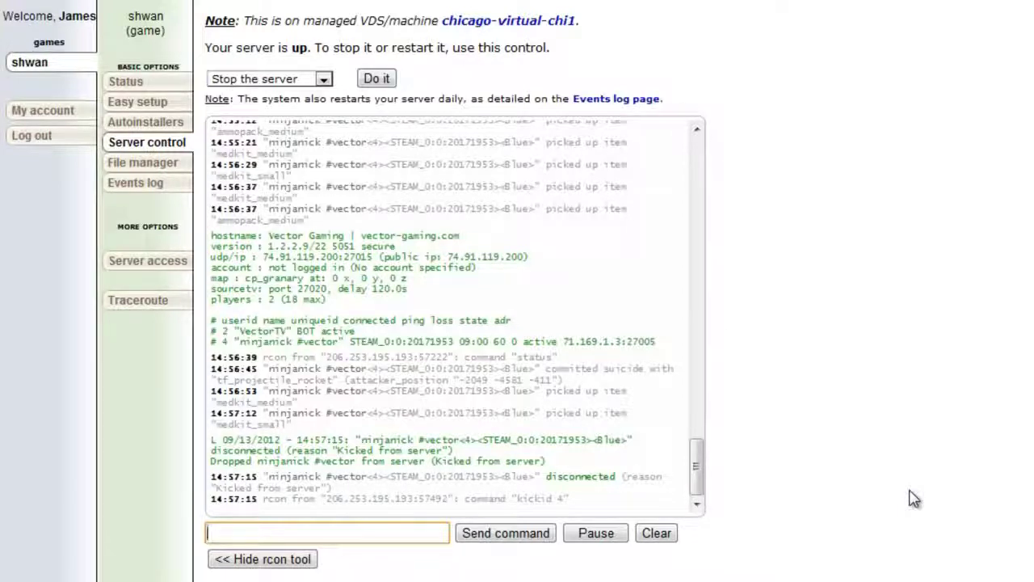
type("maps ")
type("*")
List the available maps and highlight koth_ultiduo_r_b7 in the log output.
key("Return")
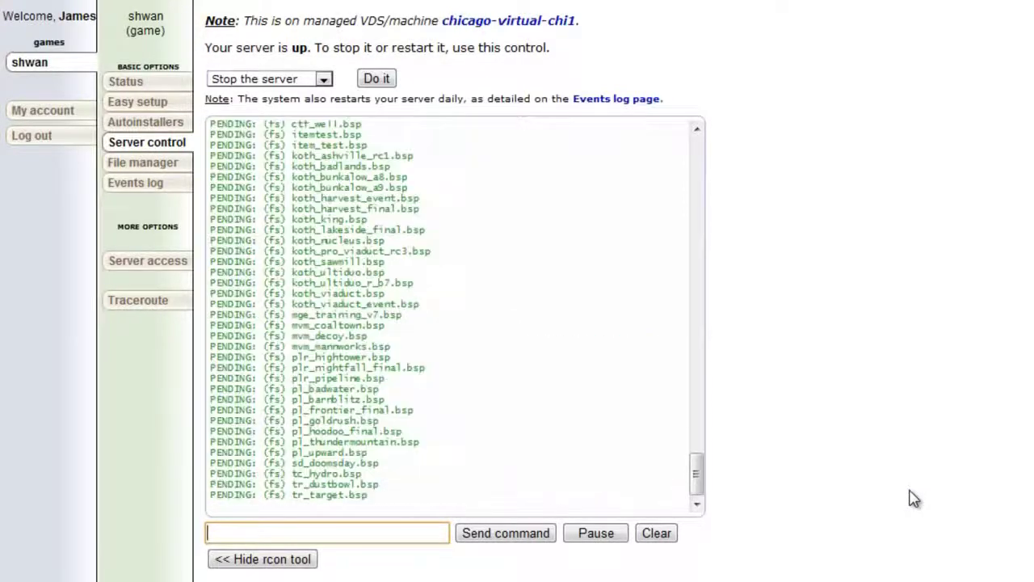
left_click_drag(698, 473, 700, 414)
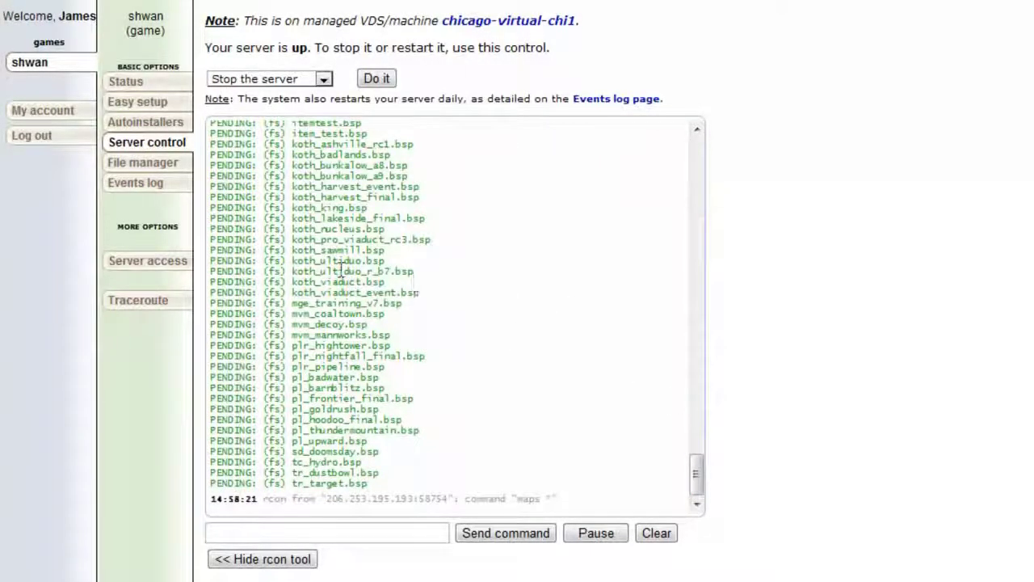
left_click_drag(296, 271, 390, 272)
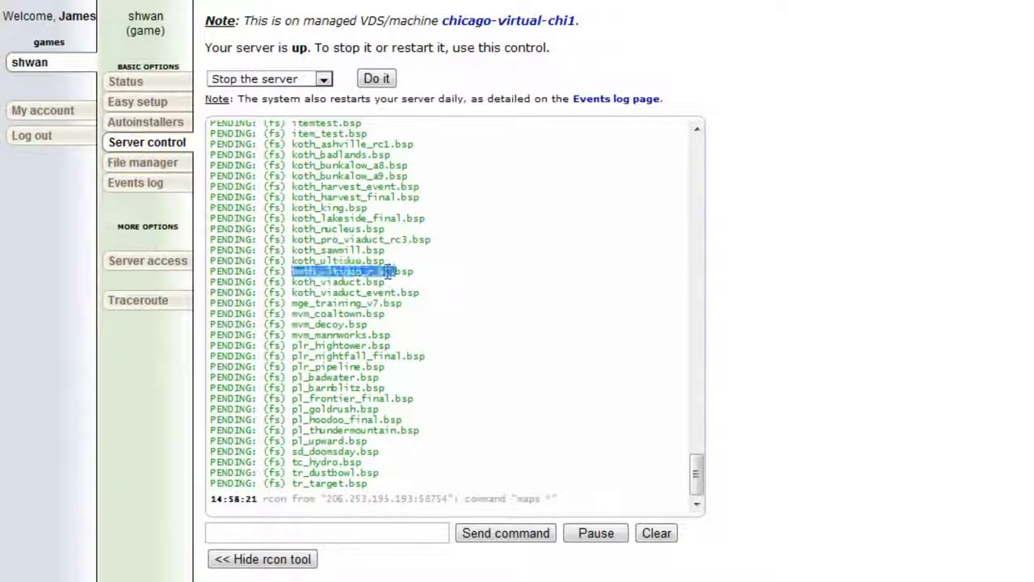
left_click_drag(391, 272, 296, 273)
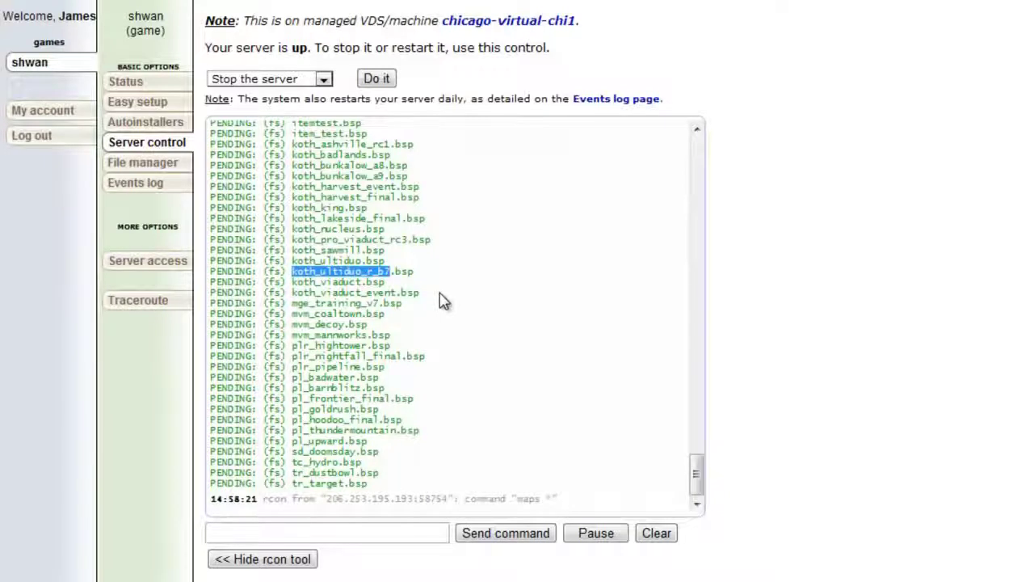
Send 'changelevel koth_ultiduo_r_b7' from the rcon field to switch the server's map.
left_click(292, 532)
type("changelevel")
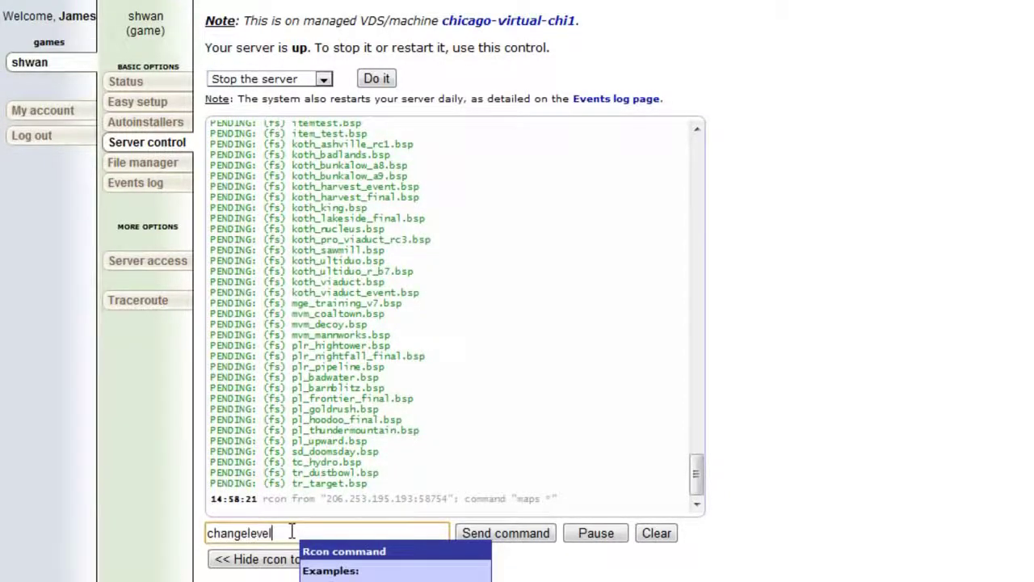
type(" koth_ultiduo_r_b7")
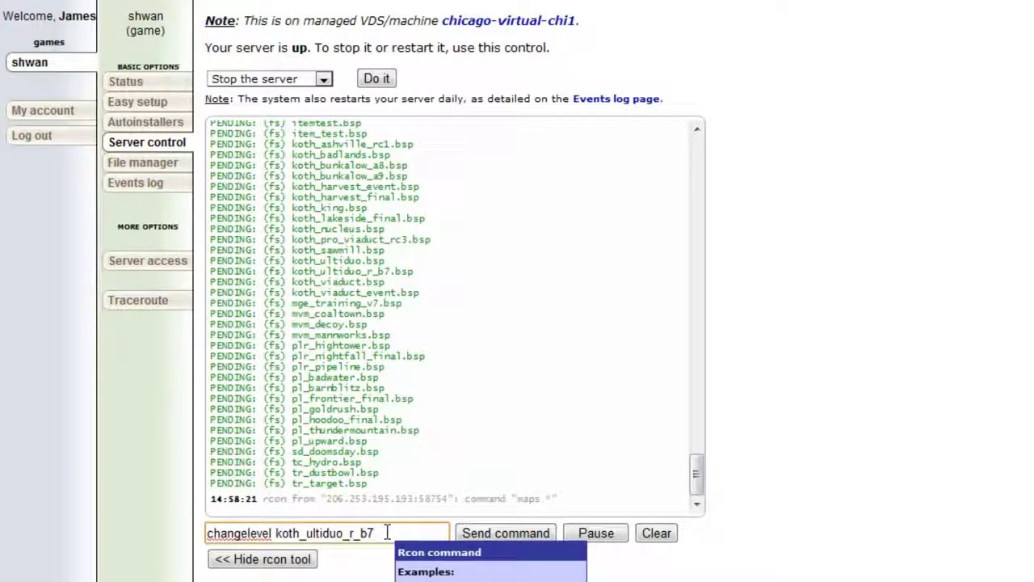
left_click(501, 535)
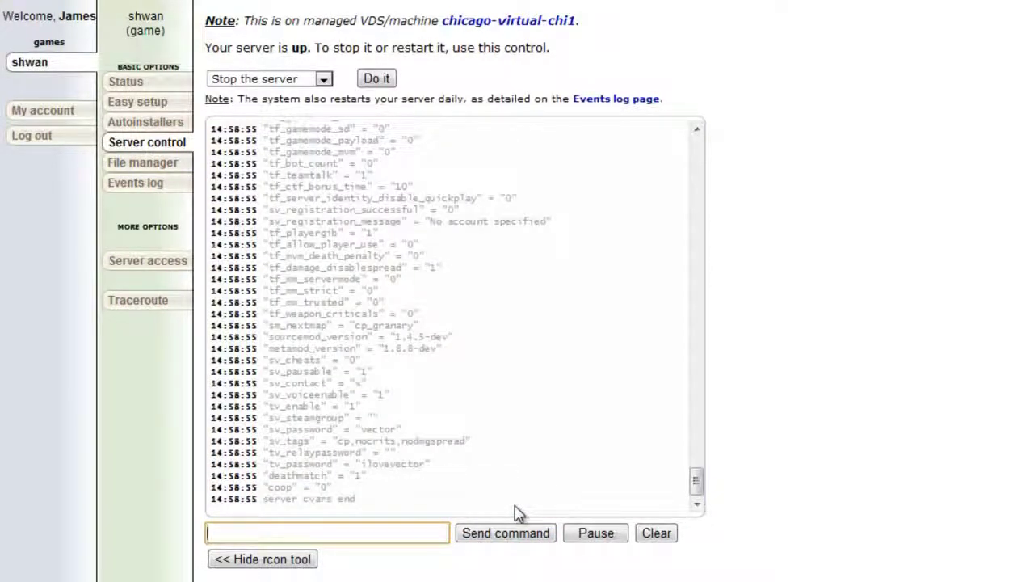
left_click(129, 82)
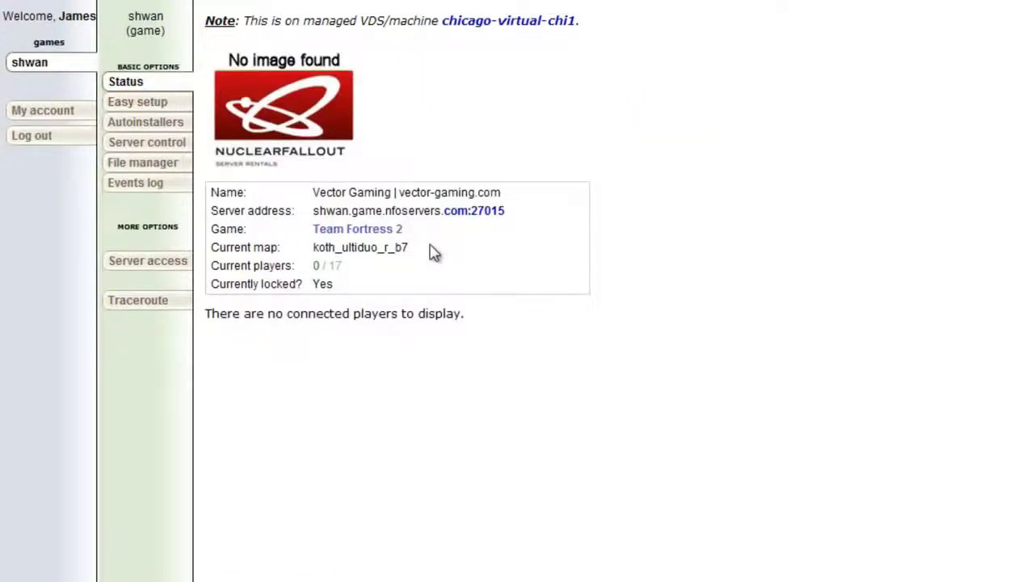
triple_click(434, 250)
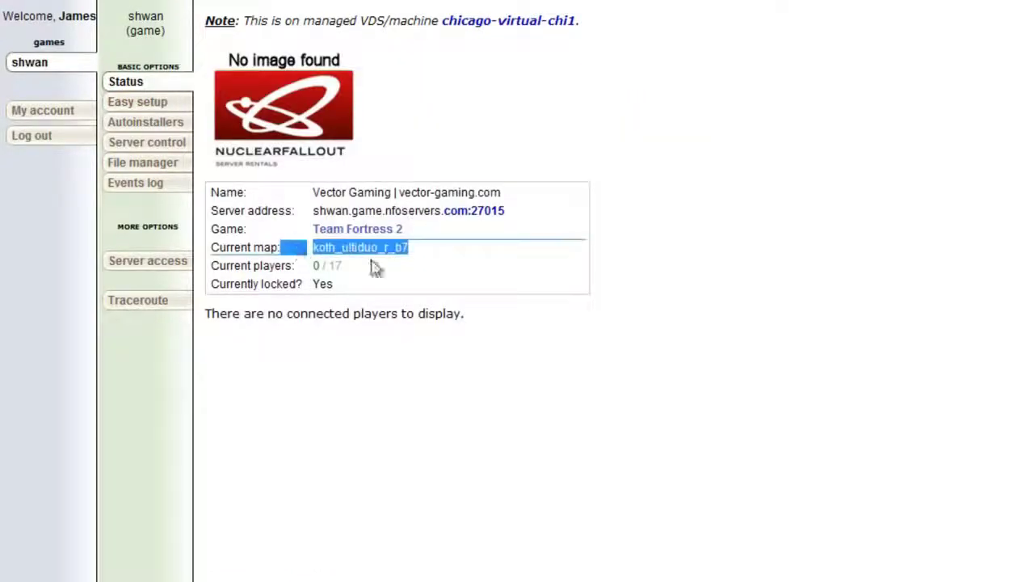
left_click(164, 146)
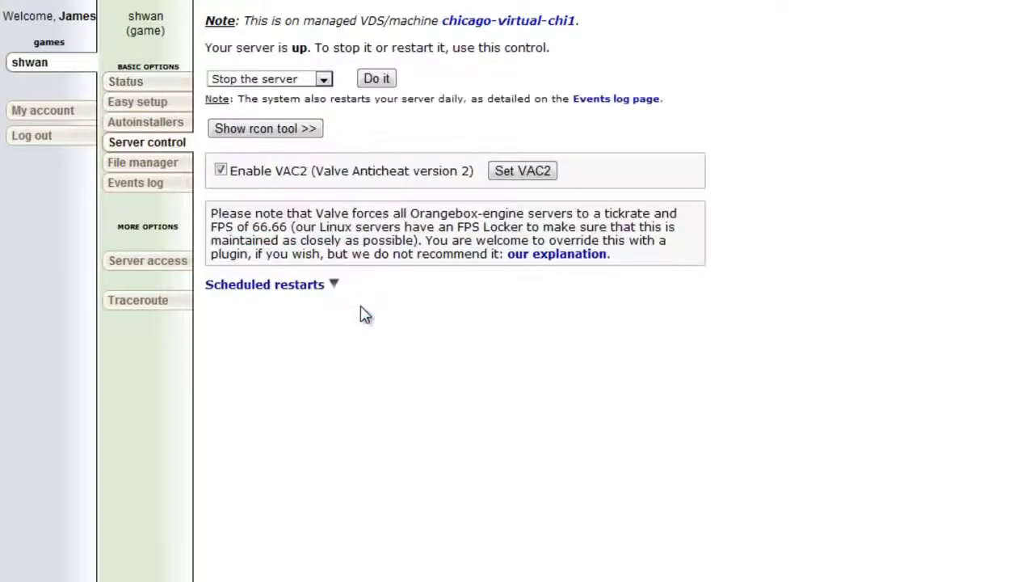
left_click(263, 129)
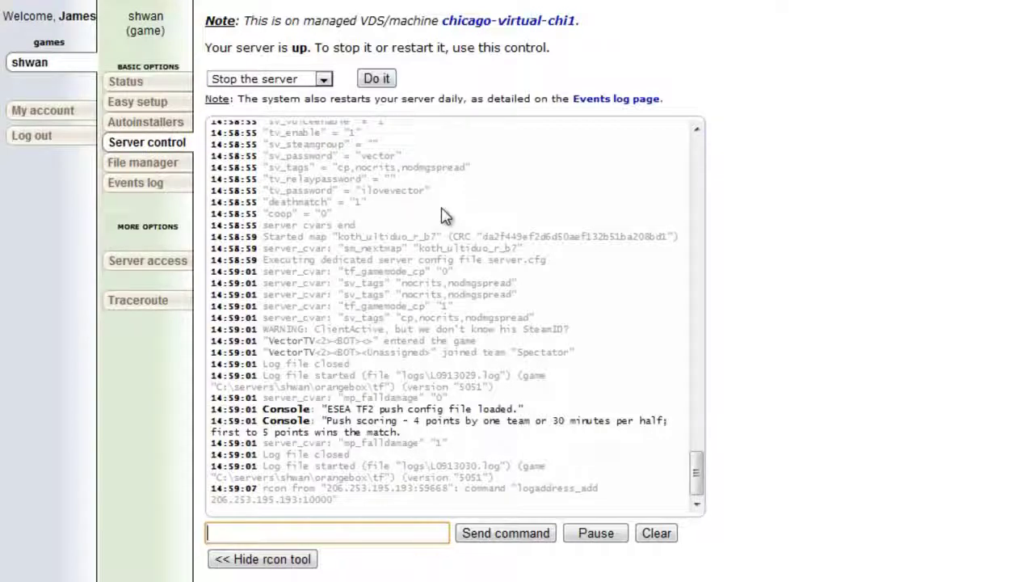
Run sm version, mm version and meta version, showing SourceMod 1.4.5-dev and Metamod:Source 1.8.8-dev.
type("smversion")
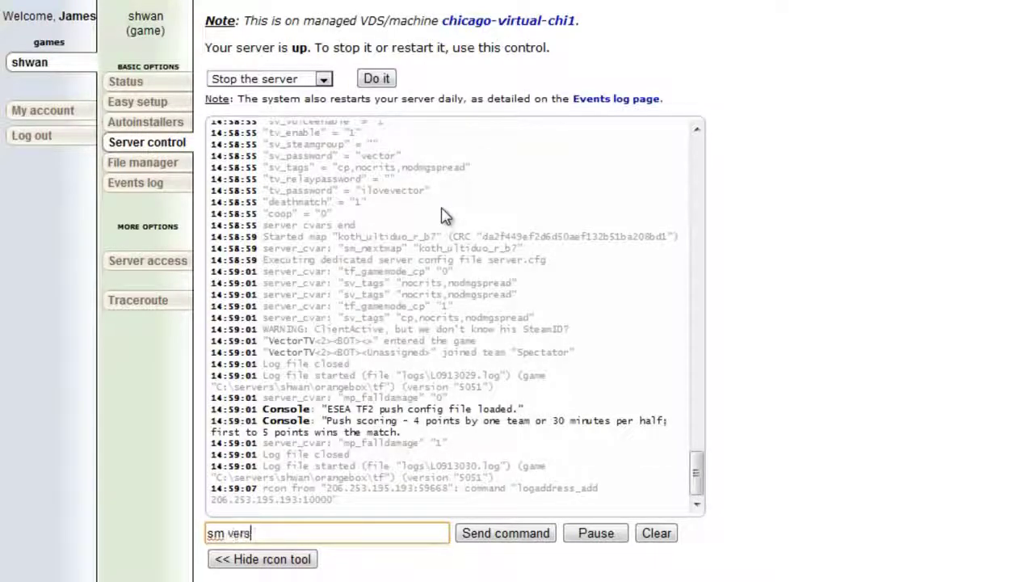
key("Return")
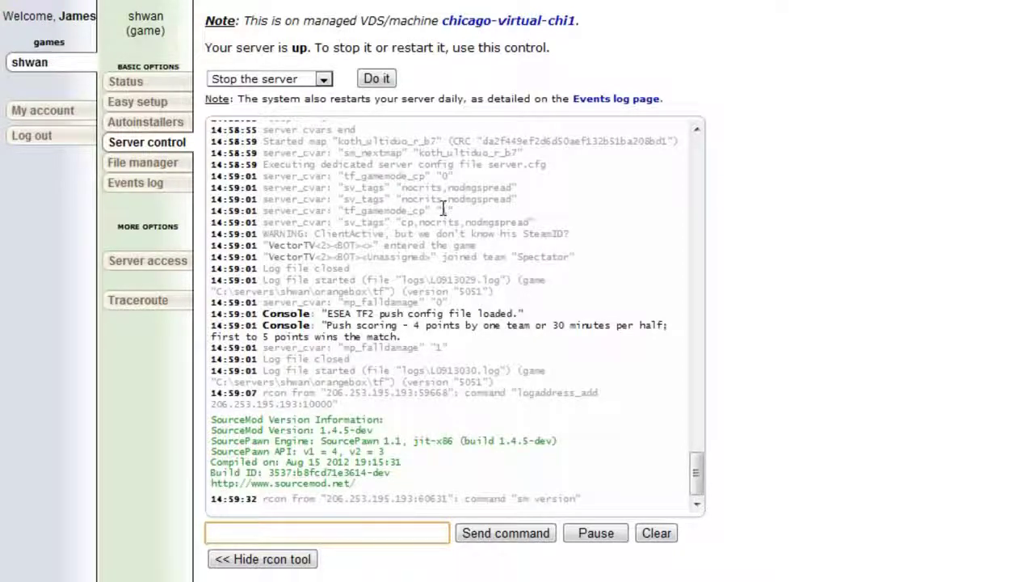
type("mmversion")
key("Return")
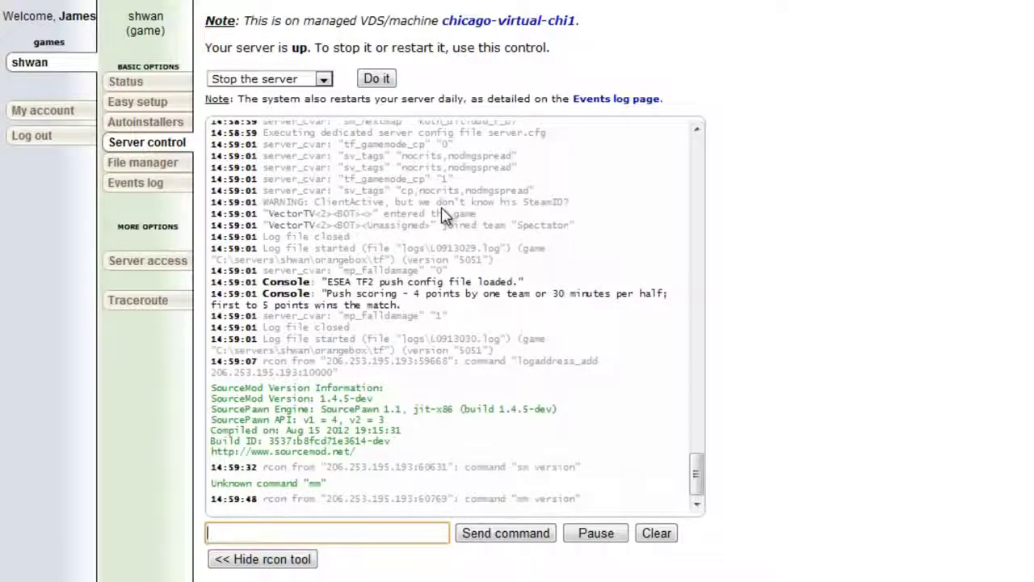
type("ver")
key("Return")
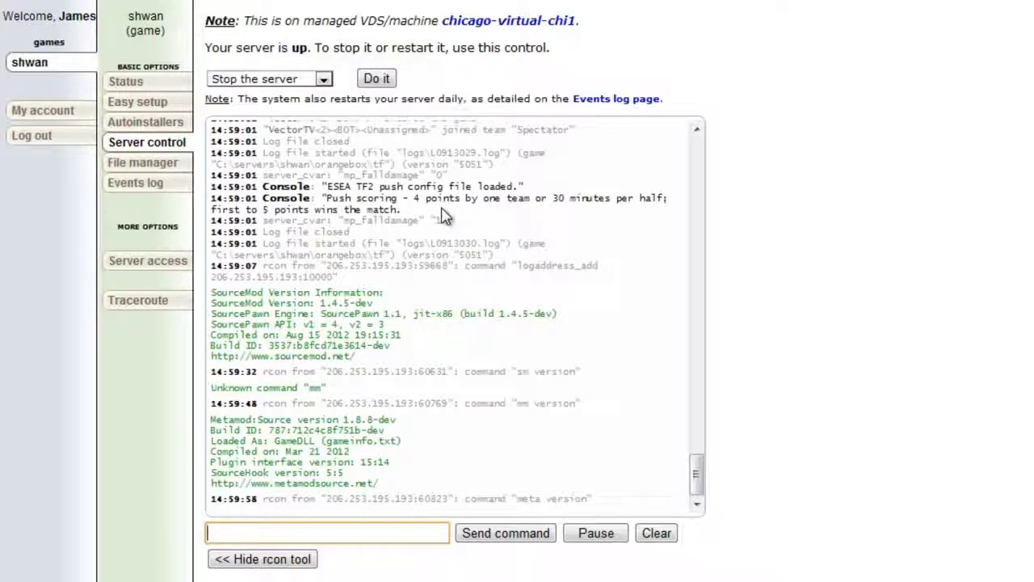
Run 'sm plugins list' and highlight the tf2.pug.na - Match Extender plugin line.
type("sm plug")
type("ins list")
key("Return")
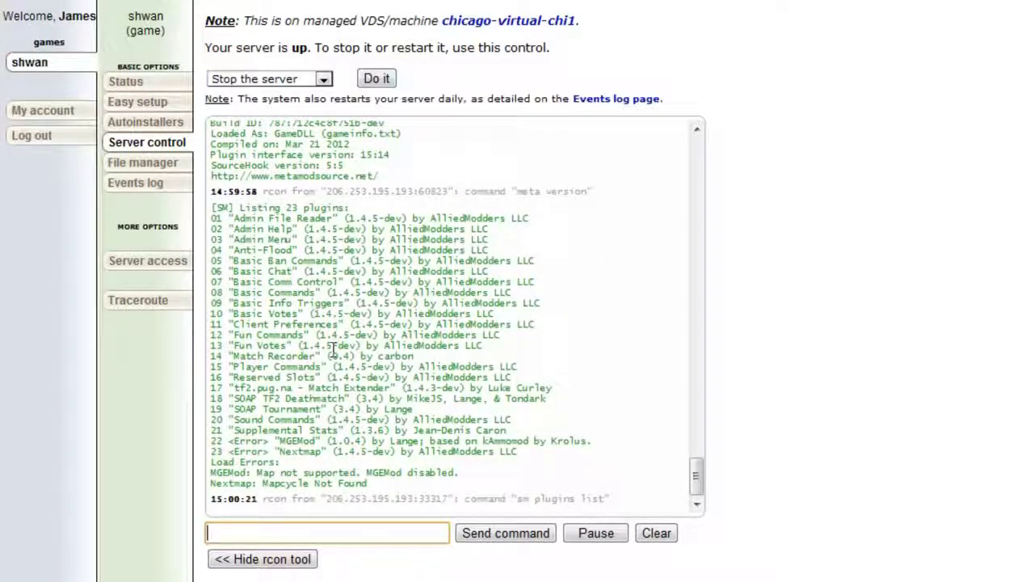
mouse_move(414, 356)
left_mouse_down()
mouse_move(233, 356)
mouse_move(555, 388)
left_mouse_up()
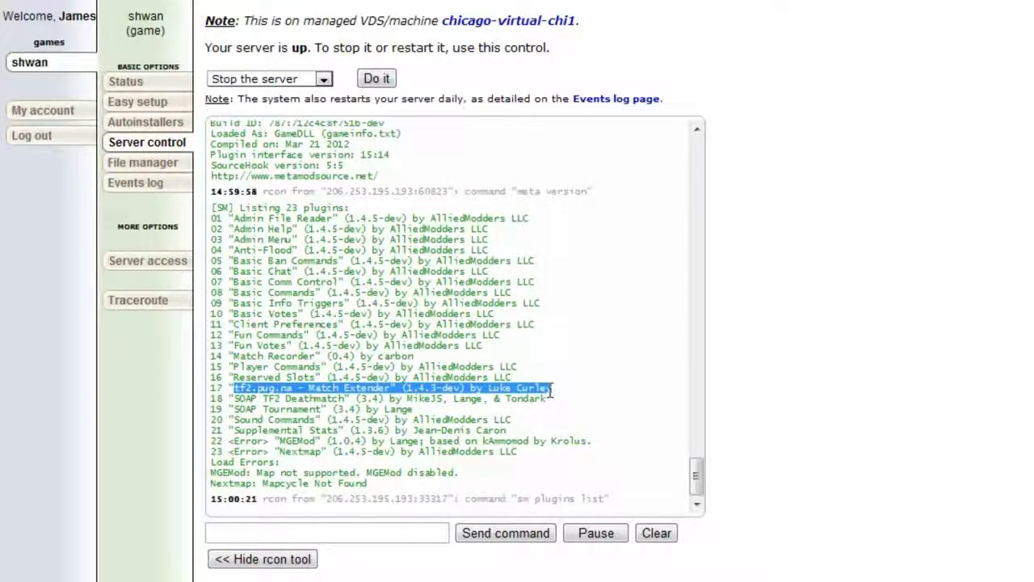
left_click(494, 389)
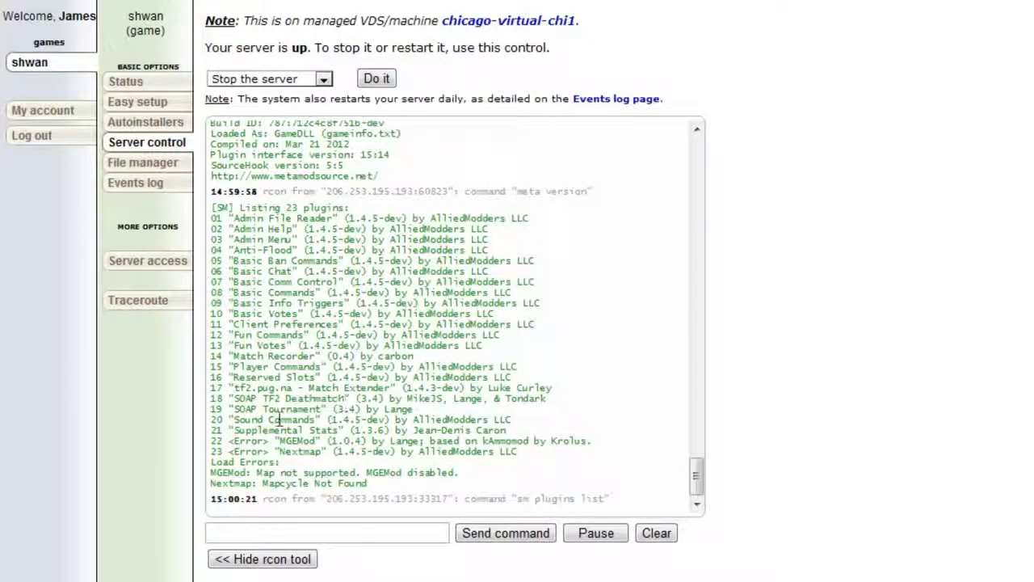
Highlight the SOAP TF2 Deathmatch line and the failed MGEMod plugin with its <Error> marker.
triple_click(300, 394)
left_click(252, 397)
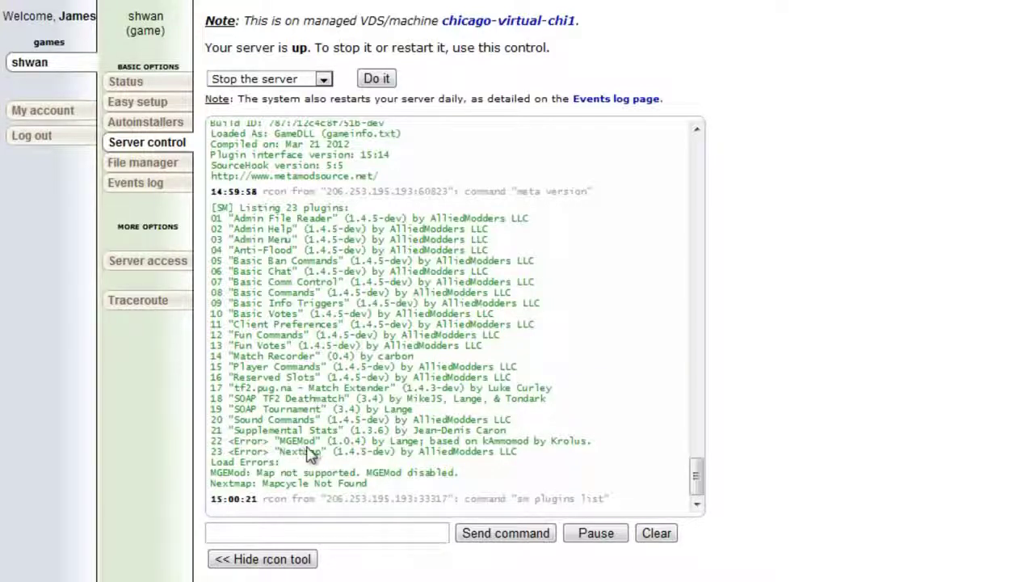
left_click_drag(290, 440, 317, 441)
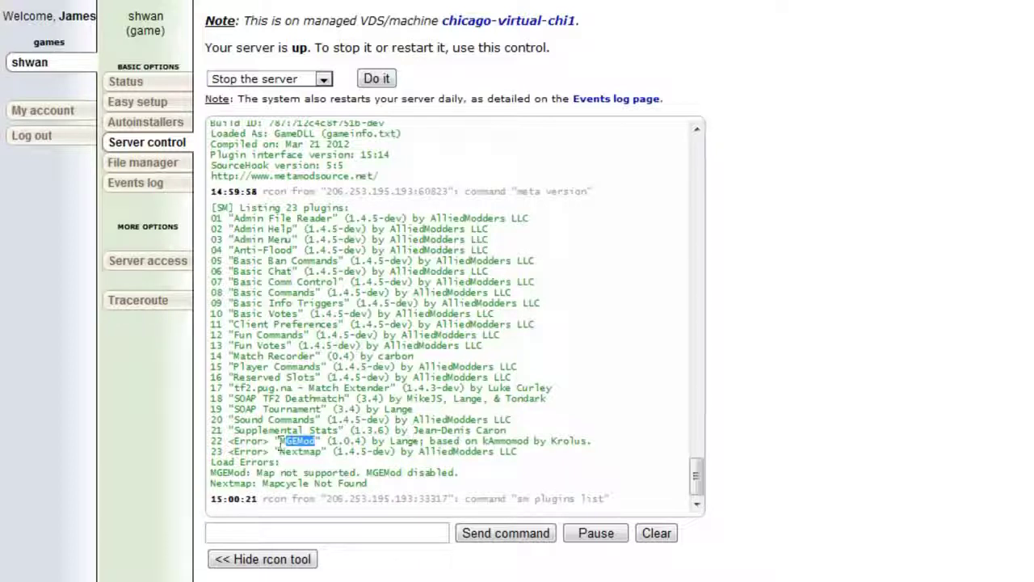
left_click_drag(280, 442, 229, 442)
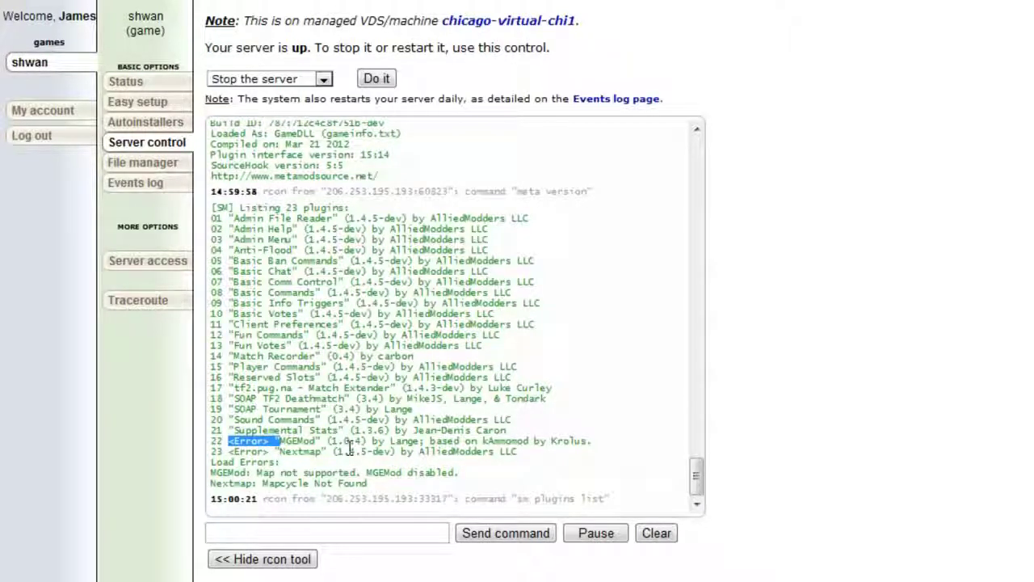
left_click(349, 450)
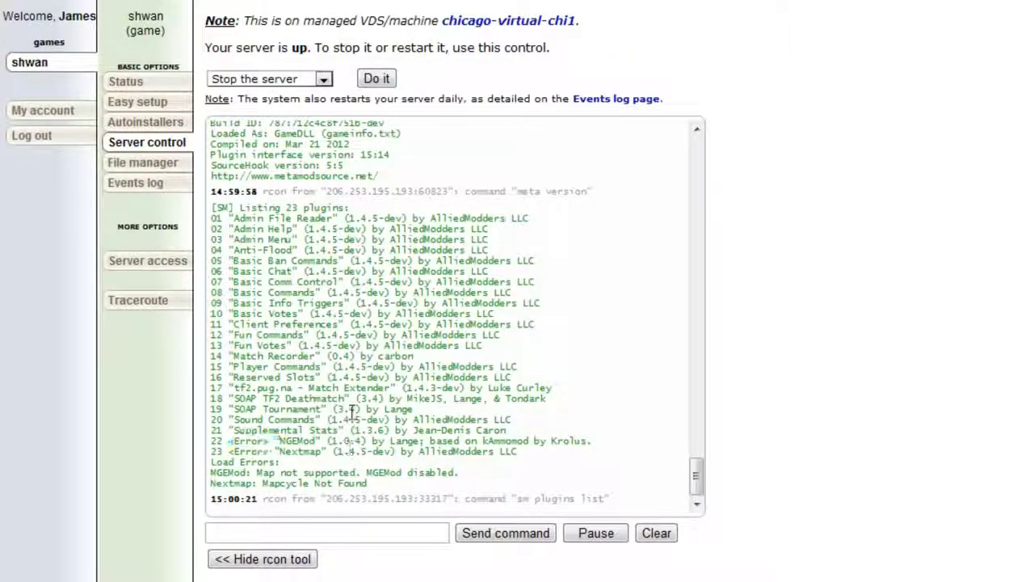
left_click(313, 533)
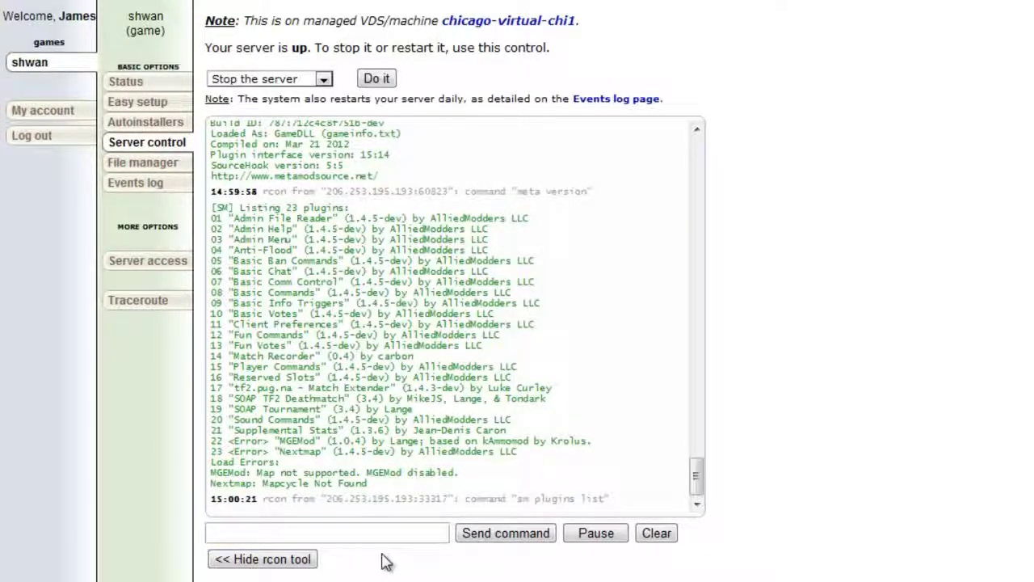
Run 'sm exts list' to show the nine loaded SourceMod extensions.
mouse_move(328, 533)
type("sm")
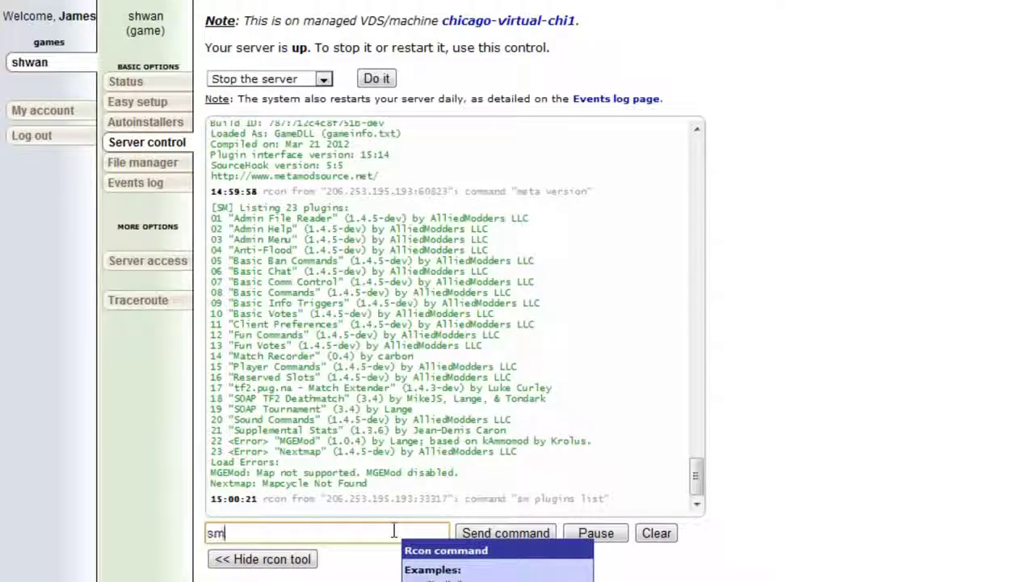
type(" exts")
type(" list")
key("Return")
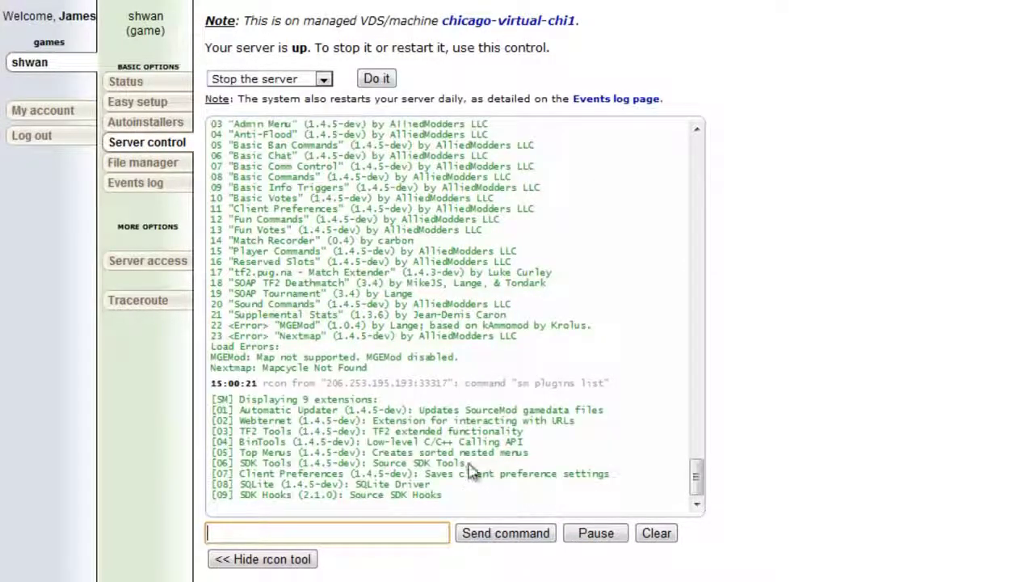
left_click_drag(345, 443, 383, 469)
left_click(397, 440)
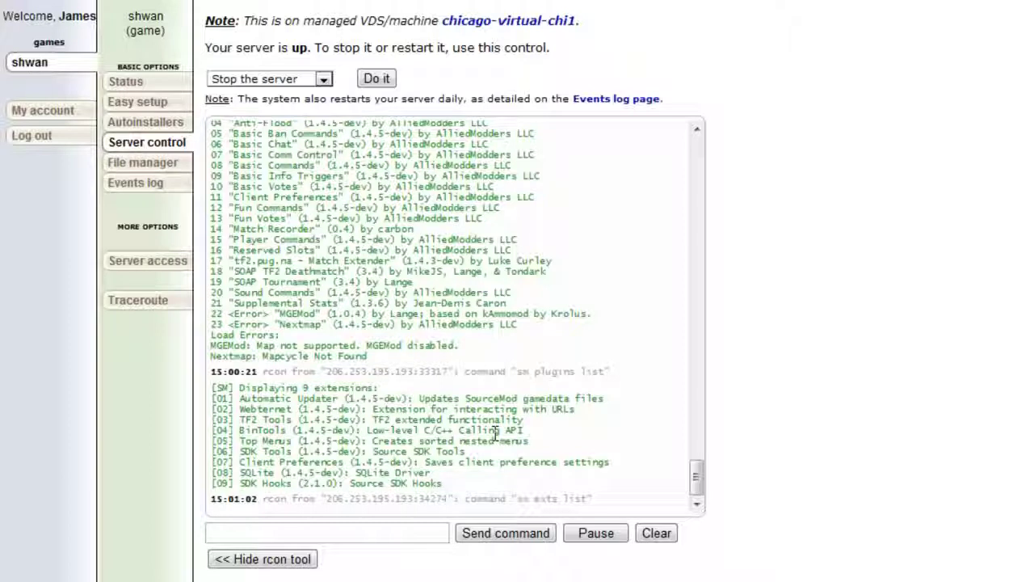
Highlight the SDK Hooks extension name in the extension listing.
double_click(275, 482)
left_click(283, 481)
left_click_drag(297, 484, 246, 484)
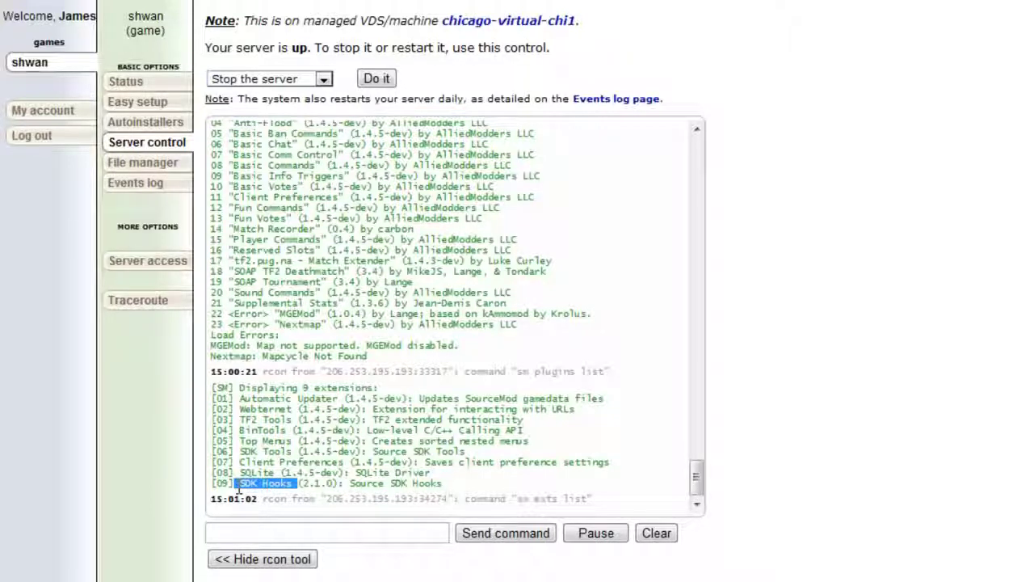
left_click(240, 485)
left_click_drag(240, 485, 293, 484)
left_click(367, 430)
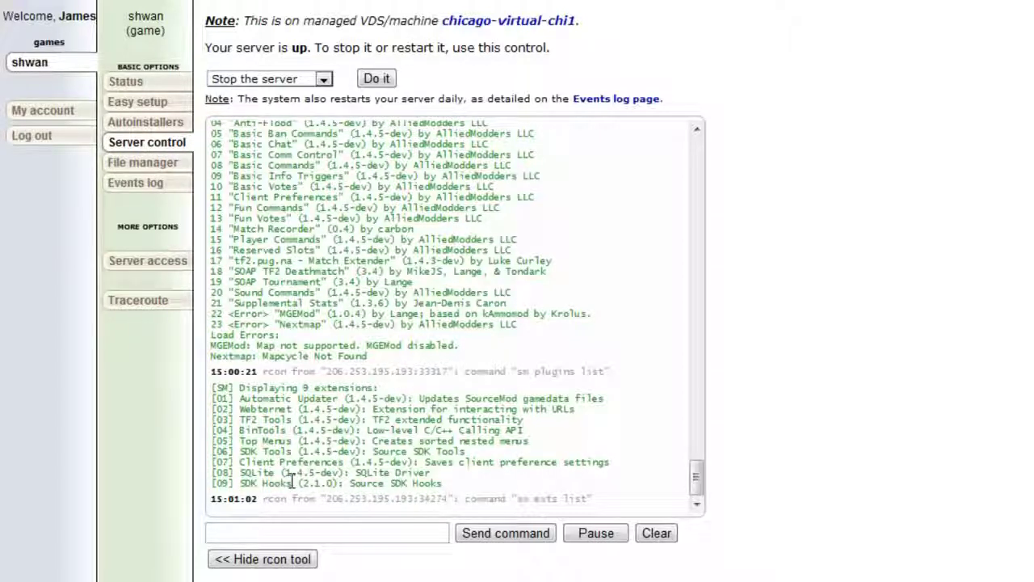
left_click(320, 534)
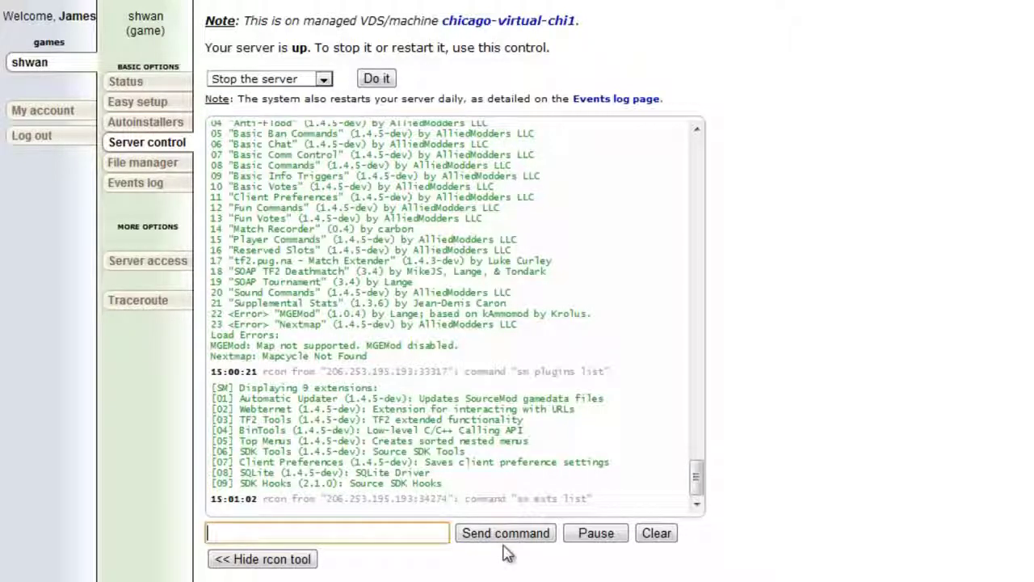